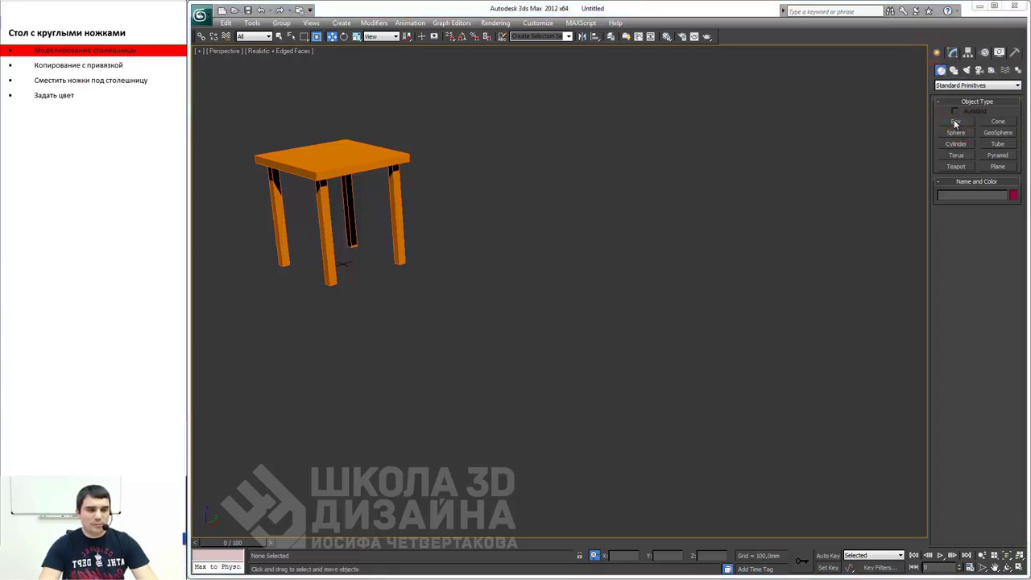
- Create a flat box slab, Box006, on the ground beside the orange stool
left_click(956, 120)
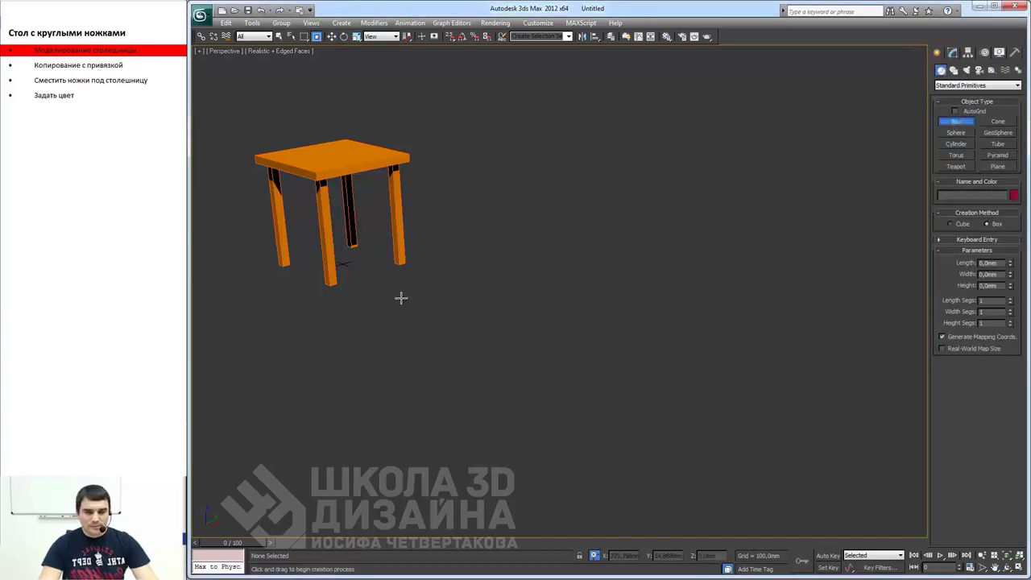
left_click_drag(383, 292, 600, 322)
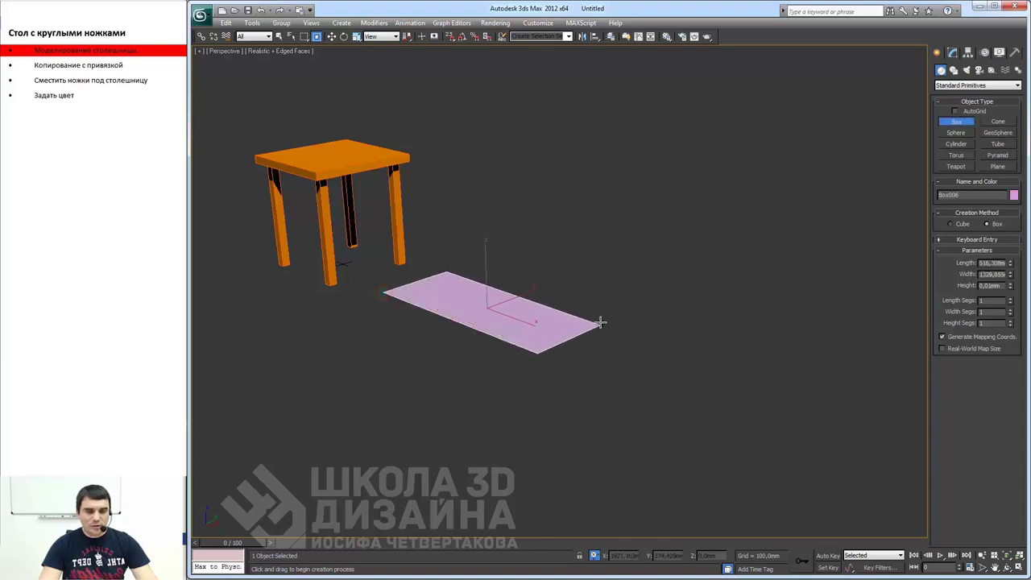
left_click(602, 319)
key("w")
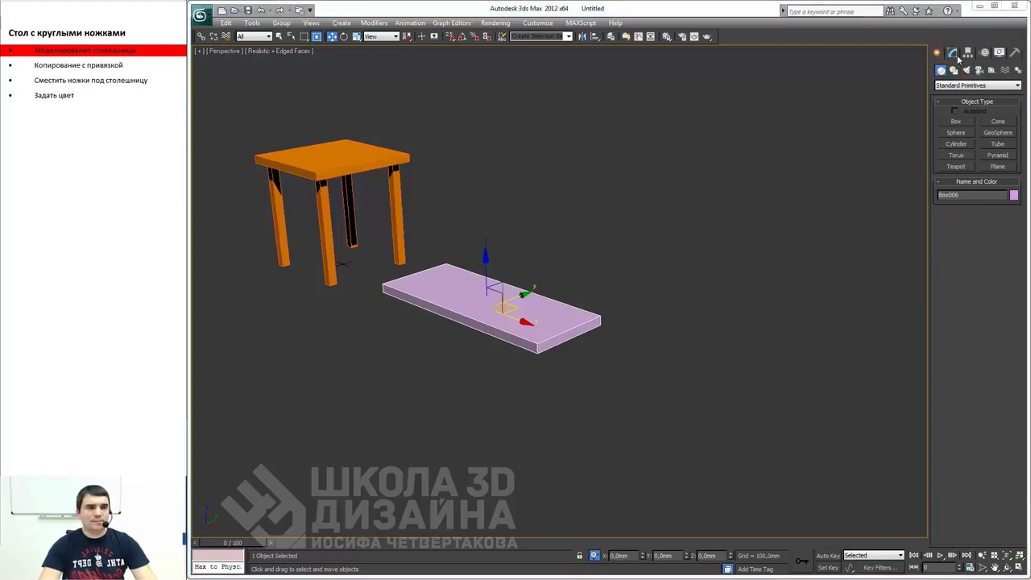
- Set the box to Length 700, Width 1200 and Height 50 mm
left_click(952, 51)
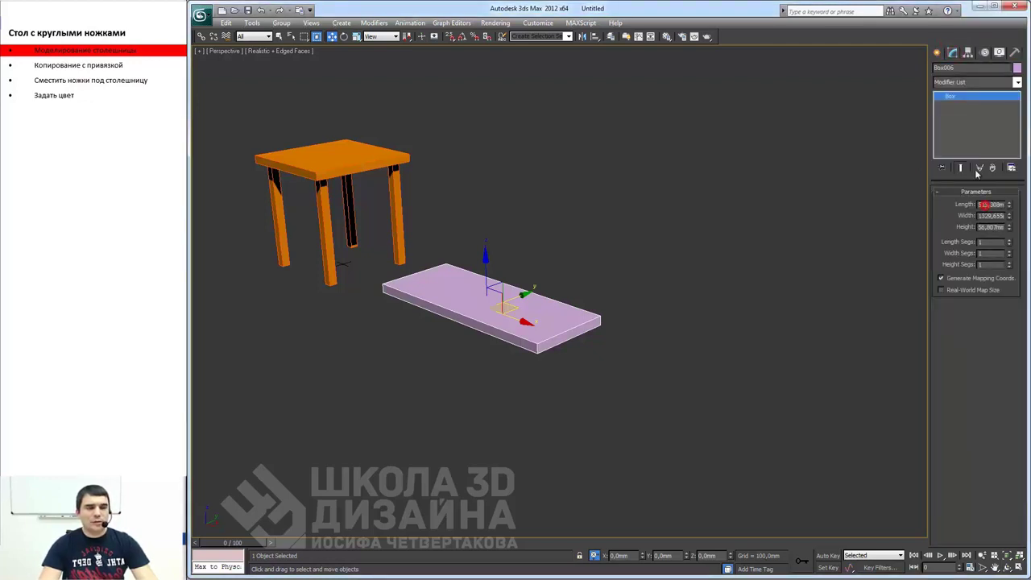
type("2")
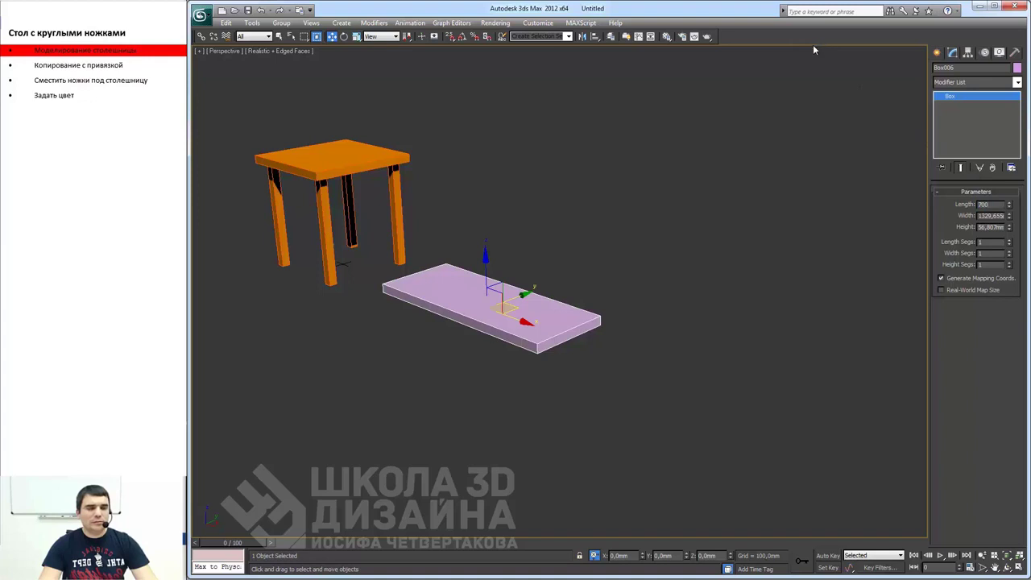
key("Tab")
type("1")
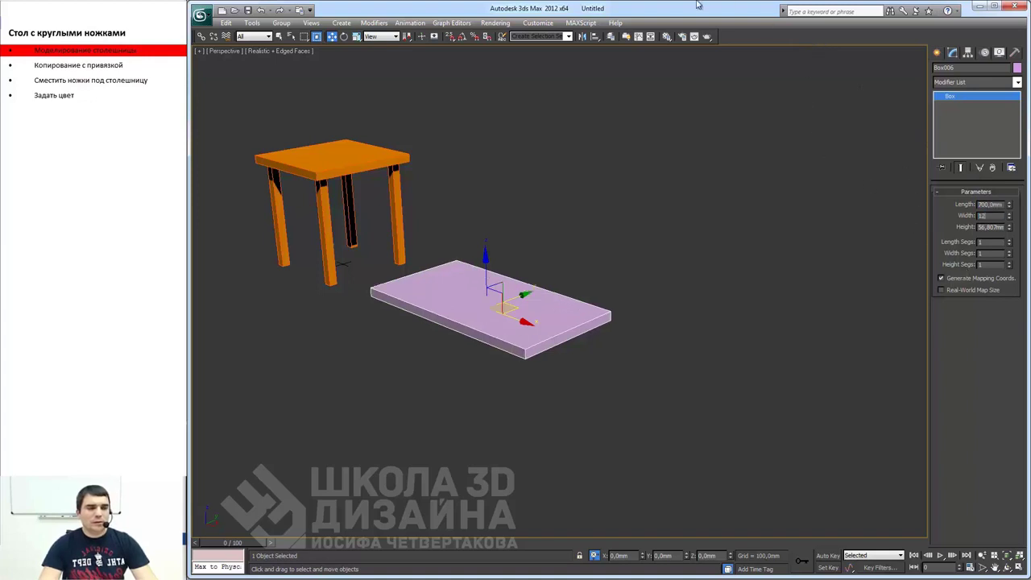
key("Tab")
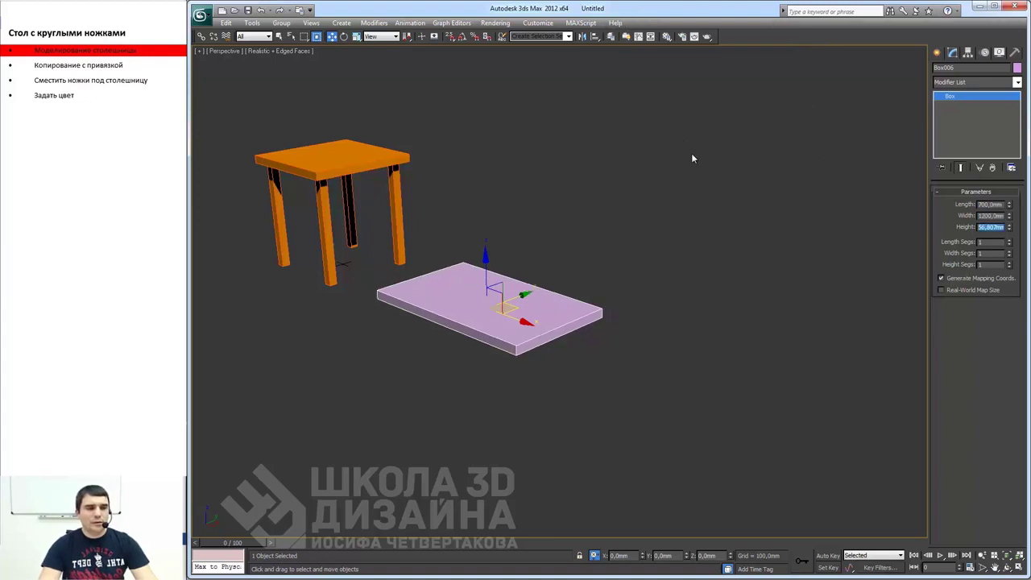
type("50")
key("Return")
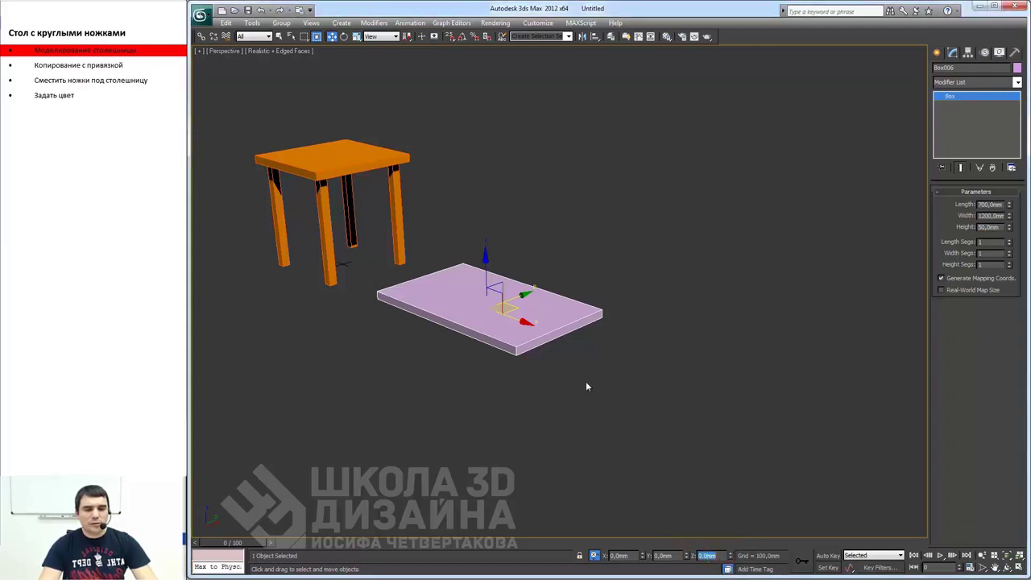
- Raise the box 700 mm in Z to tabletop height
type("700")
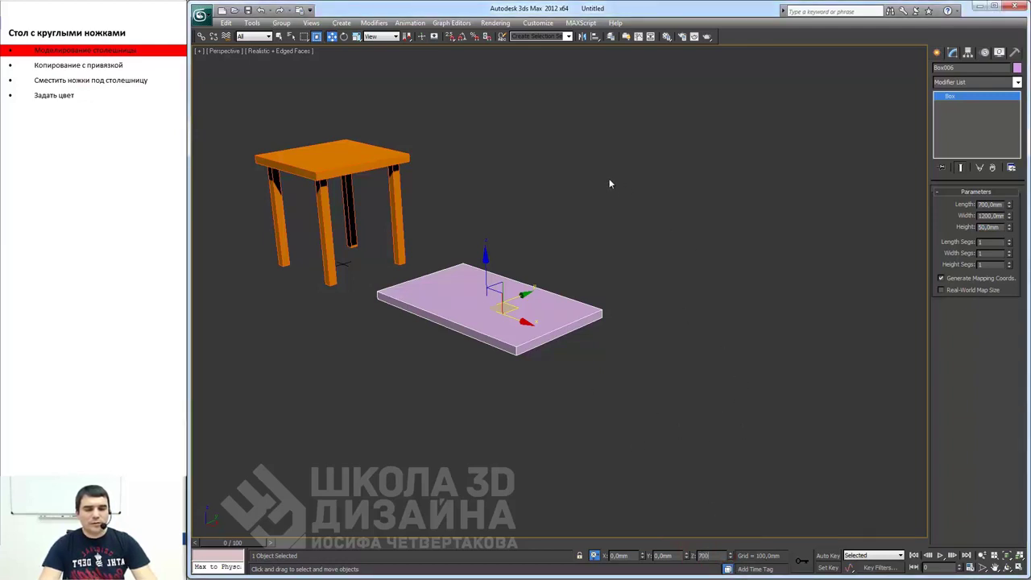
key("Return")
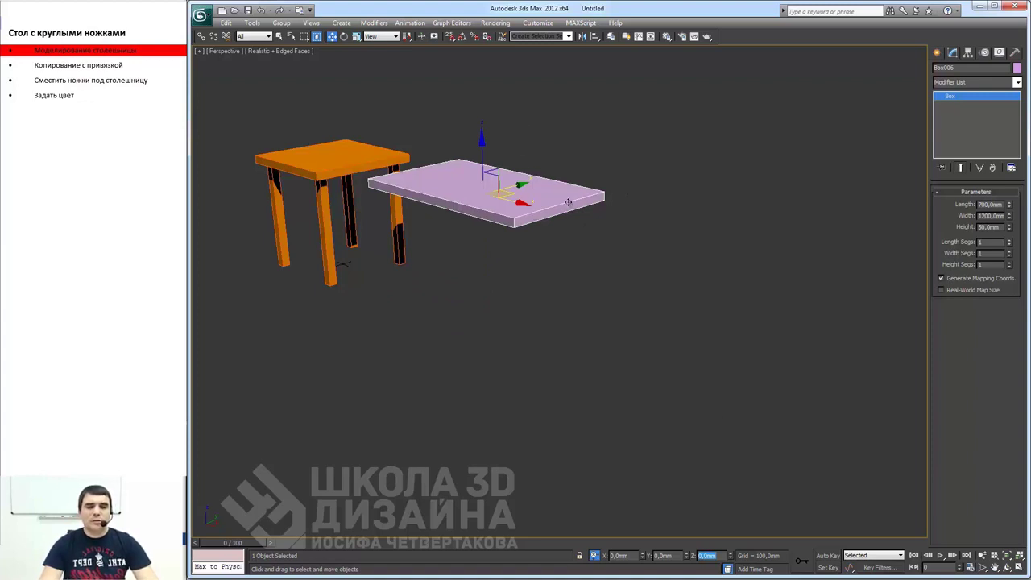
middle_click_drag(660, 211, 617, 224)
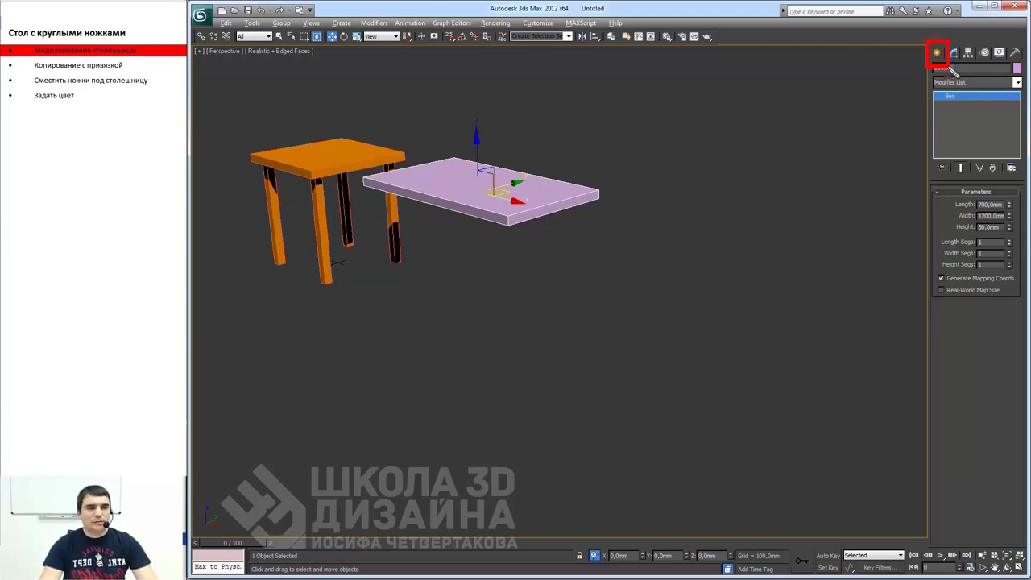
- Create a tapered cone, Cone001, standing on the ground below the raised slab
left_click(938, 54)
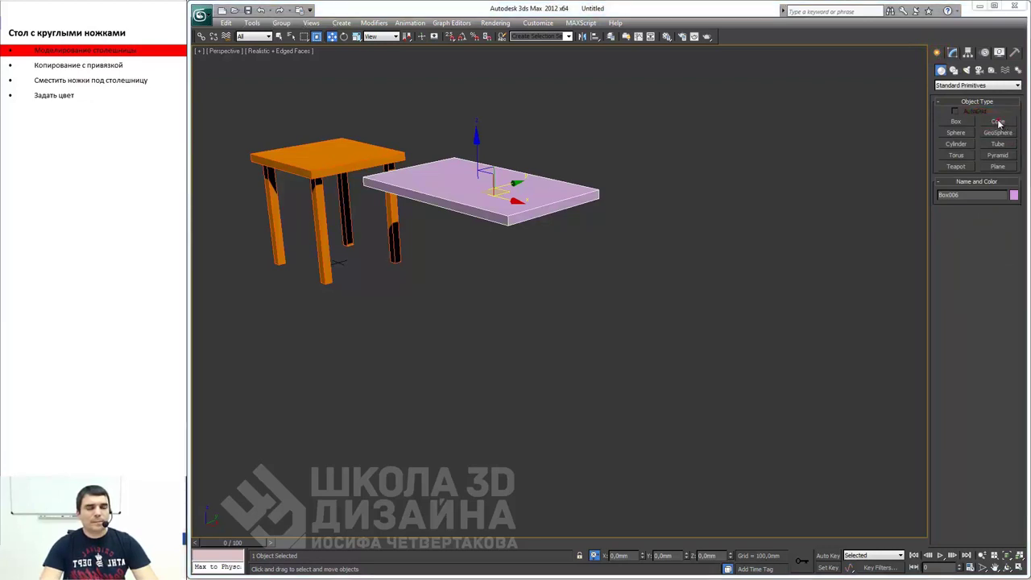
left_click(999, 122)
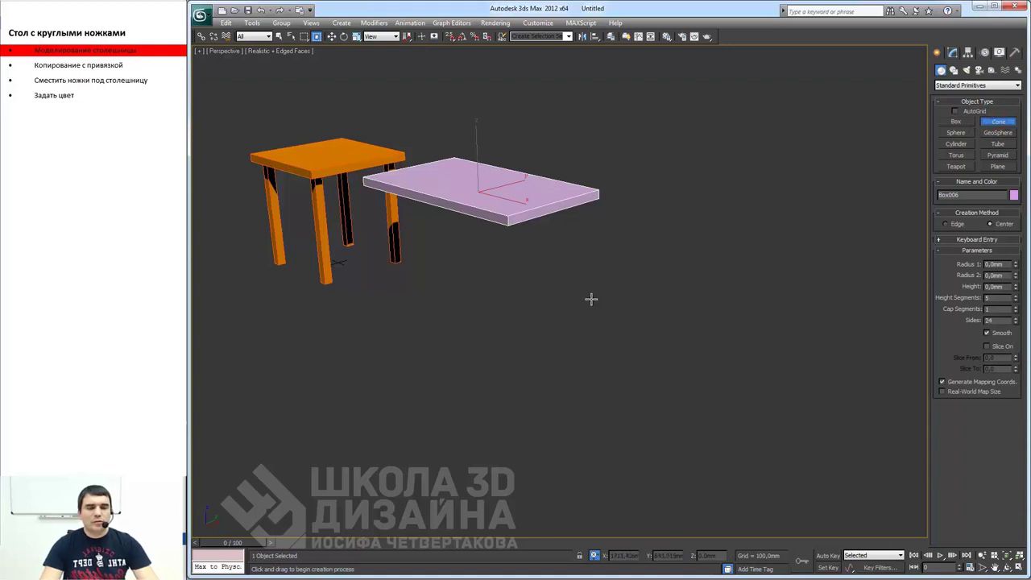
left_click_drag(572, 308, 578, 315)
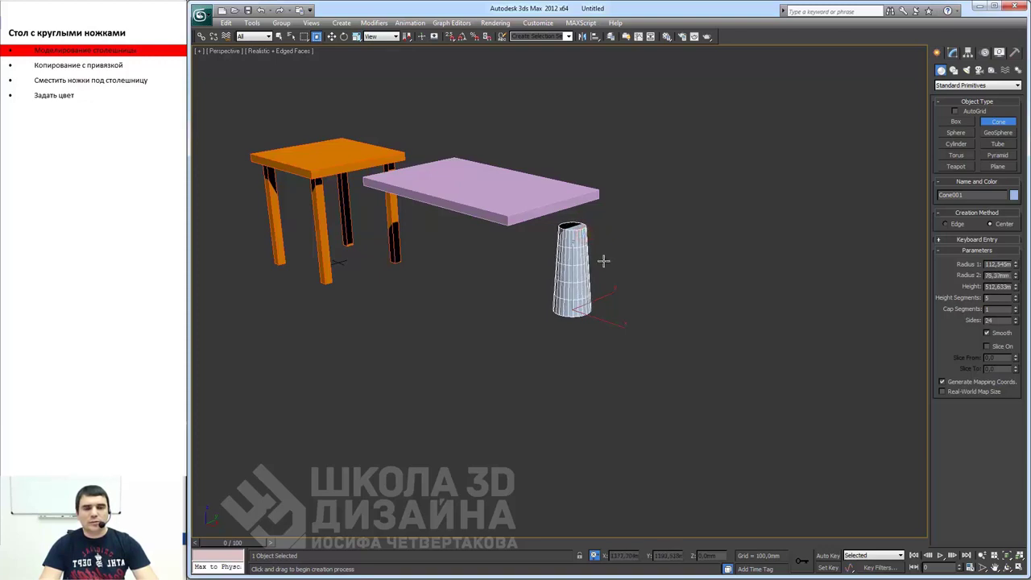
left_click(589, 224)
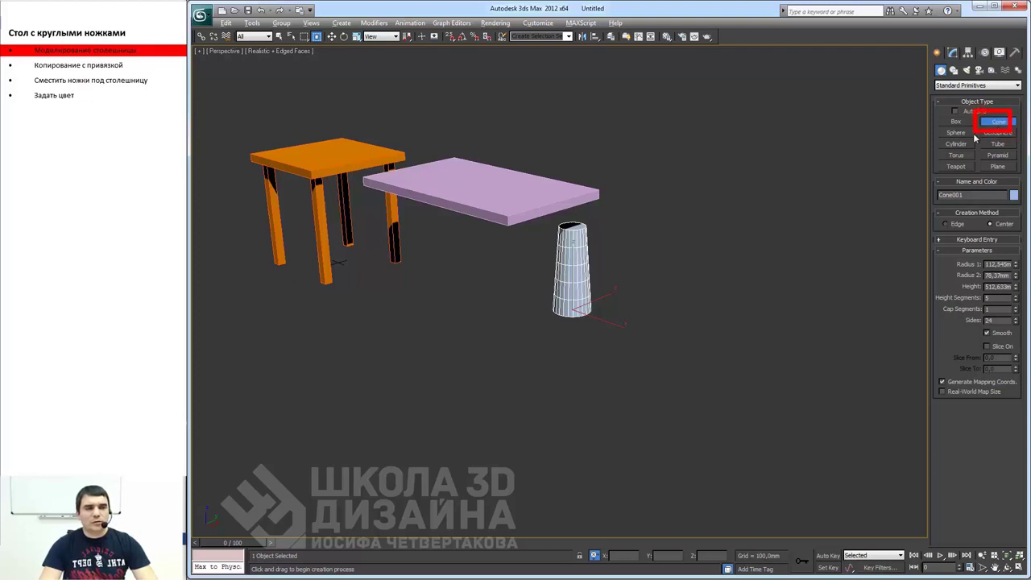
key("w")
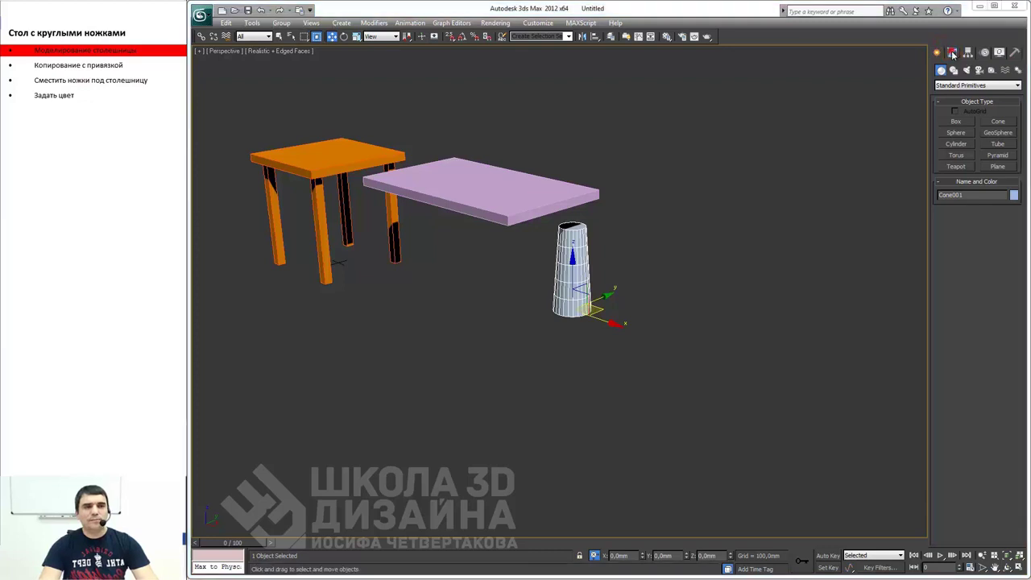
- Give the cone a 20 mm bottom radius and a 25 mm top radius
left_click(954, 53)
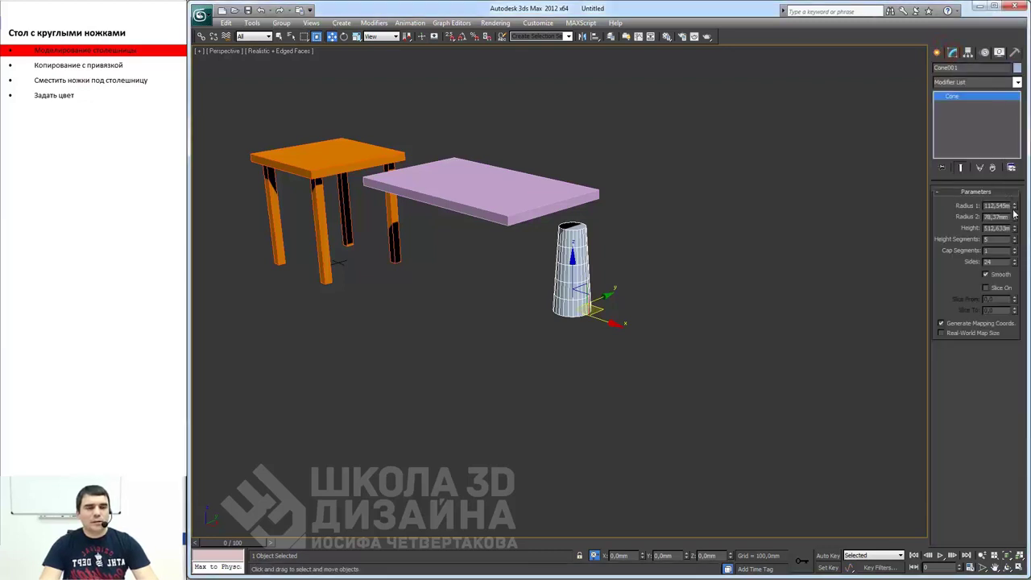
mouse_move(1016, 210)
left_mouse_down()
mouse_move(1015, 195)
mouse_move(1009, 228)
mouse_move(1006, 206)
left_mouse_up()
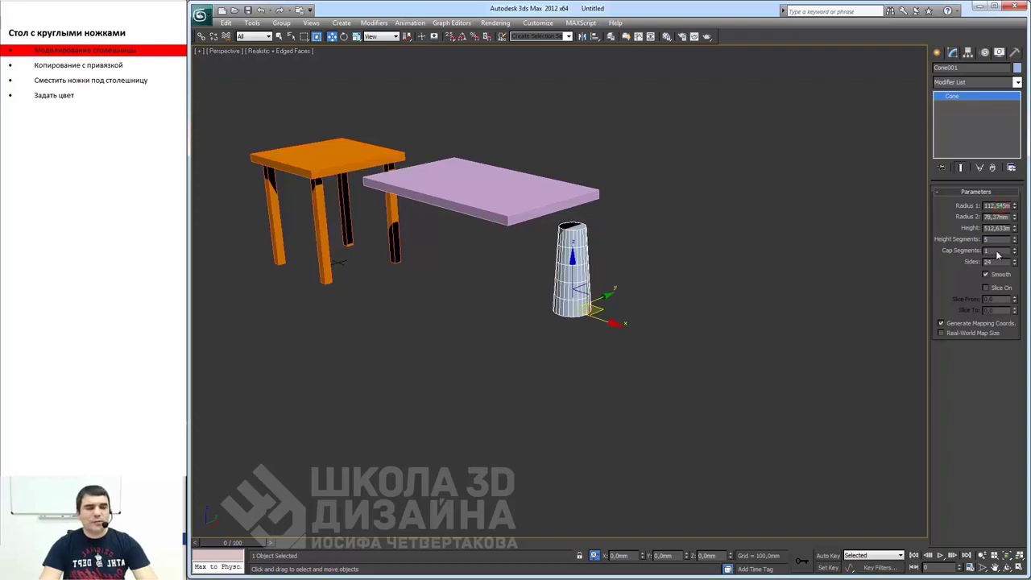
key("Tab")
type("2")
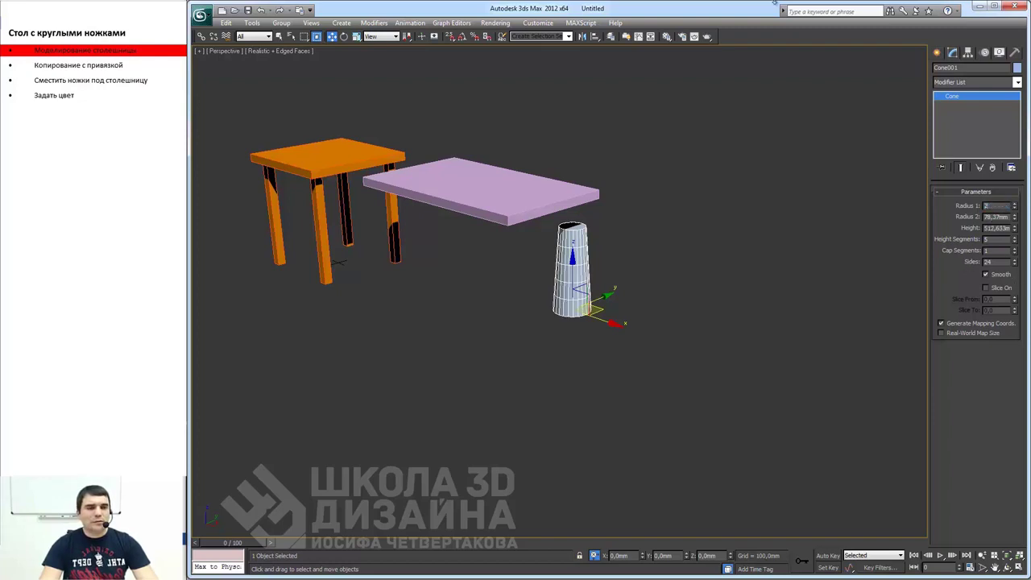
key("Return")
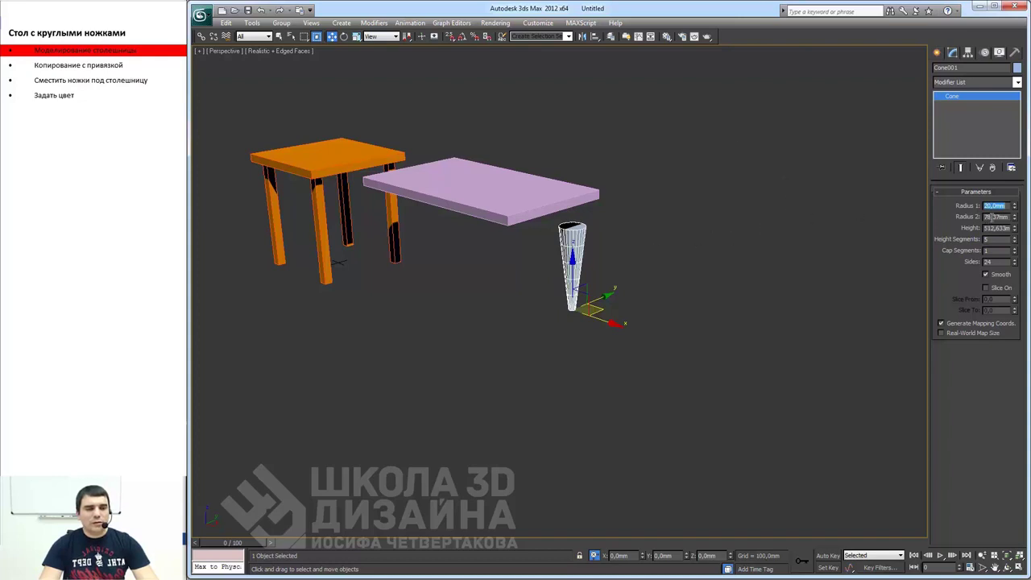
left_click(1006, 216)
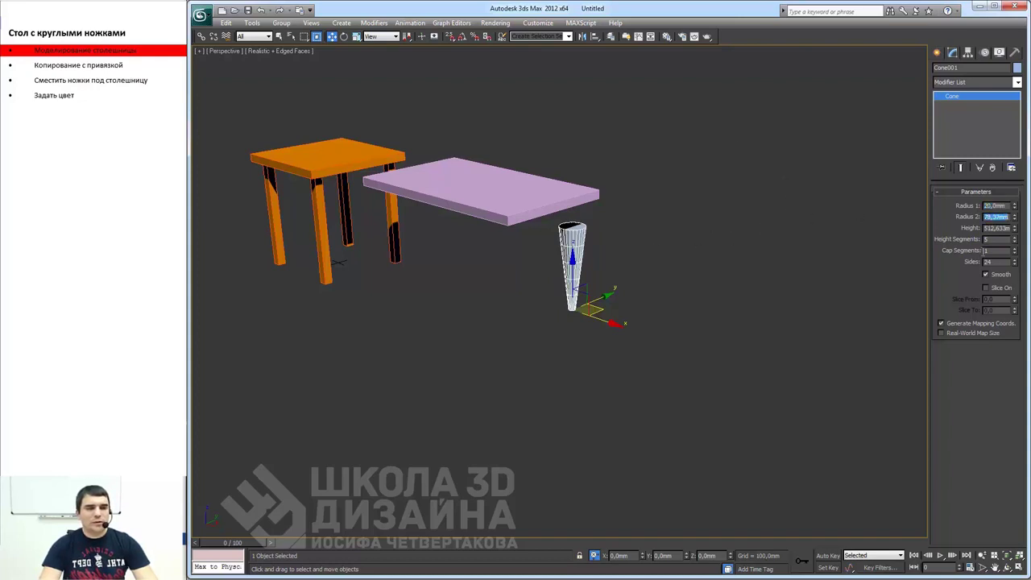
type("25")
key("Return")
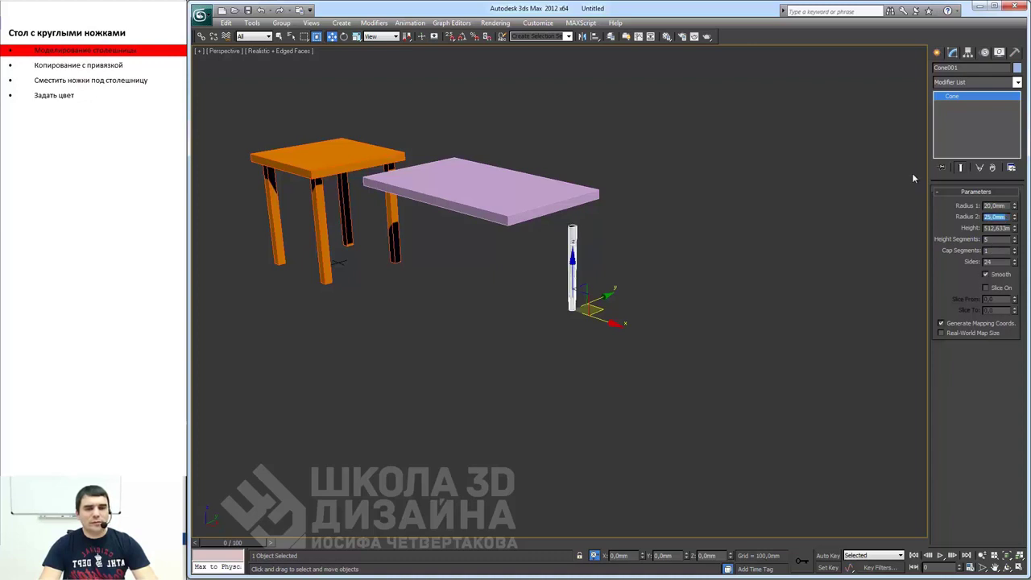
- Set the cone height to 700 mm so the leg reaches the tabletop underside
scroll(726, 245, "up", 1)
scroll(665, 243, "up", 3)
scroll(664, 246, "down", 2)
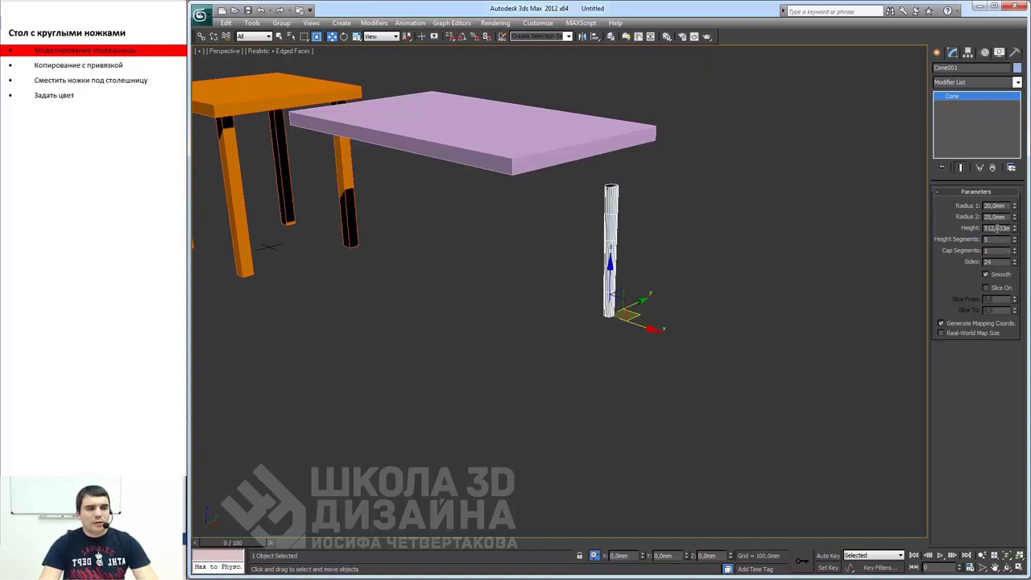
double_click(997, 228)
type("700")
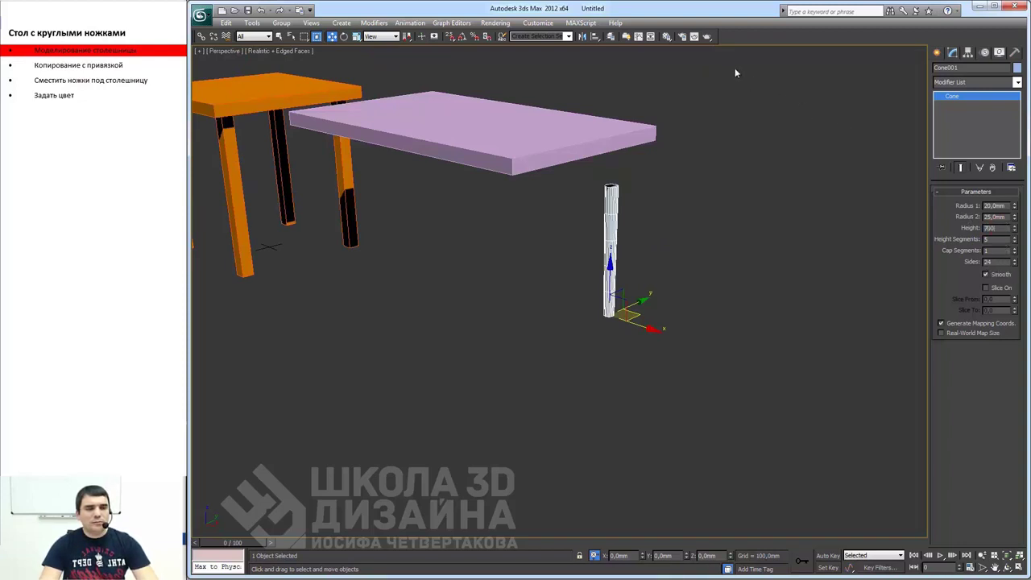
key("Return")
scroll(697, 210, "down", 1)
scroll(700, 241, "down", 2)
scroll(693, 251, "down", 2)
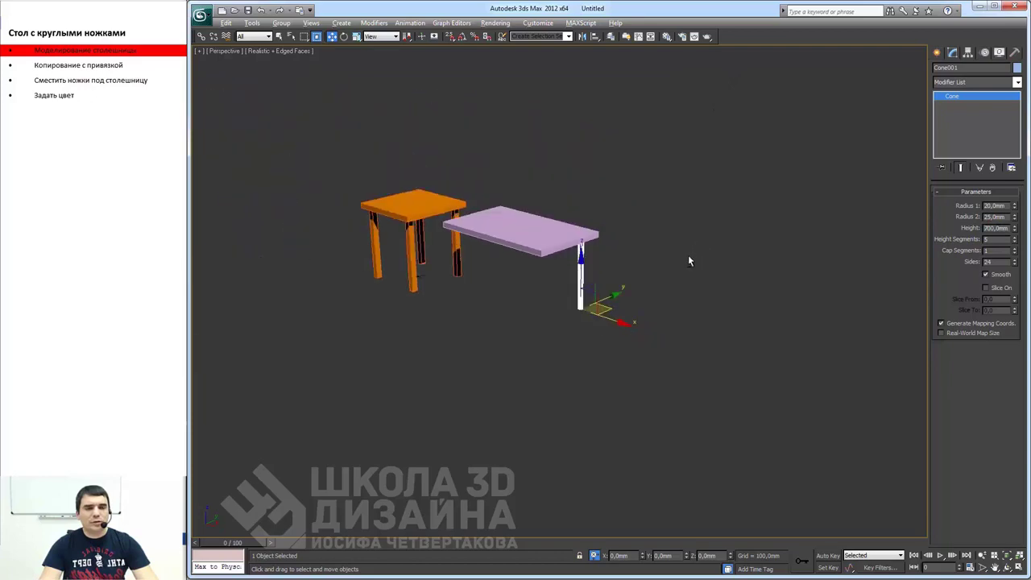
mouse_move(689, 261)
middle_mouse_down("alt")
mouse_move(610, 226)
mouse_move(629, 257)
mouse_move(653, 253)
mouse_move(695, 273)
mouse_move(695, 303)
middle_mouse_up("alt")
scroll(610, 242, "up", 3)
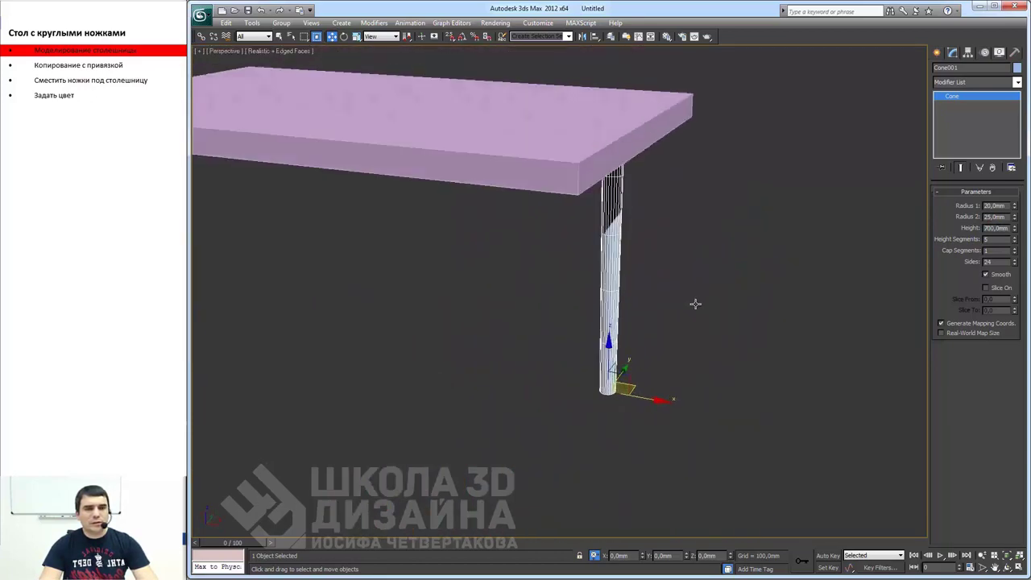
scroll(697, 299, "down", 1)
scroll(669, 290, "down", 3)
middle_click_drag(642, 285, 638, 285)
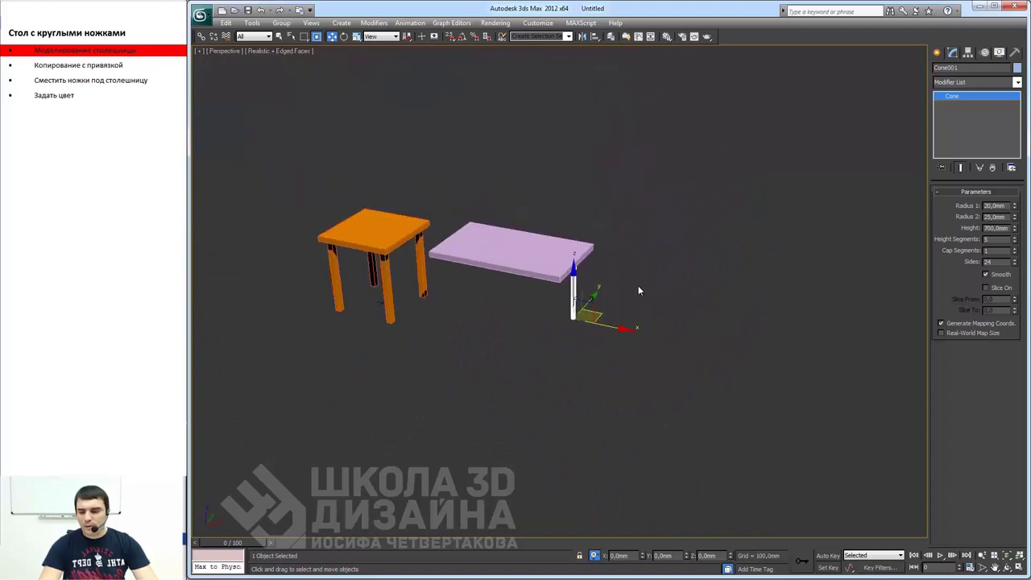
- Restore the four-view layout and frame the tabletop corner in the Top view
key("alt+w")
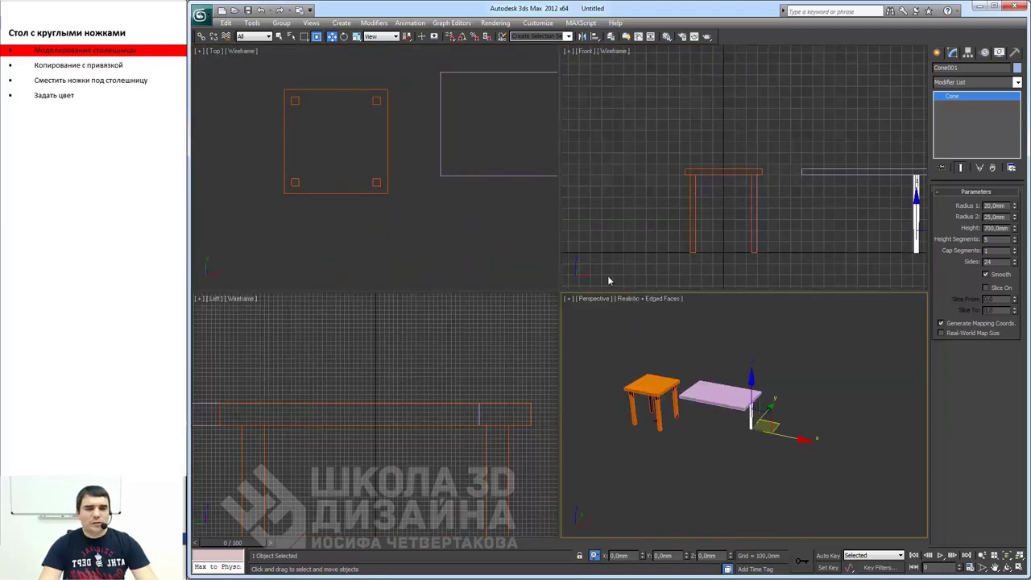
scroll(309, 205, "down", 2)
scroll(416, 155, "down", 1)
scroll(416, 155, "up", 4)
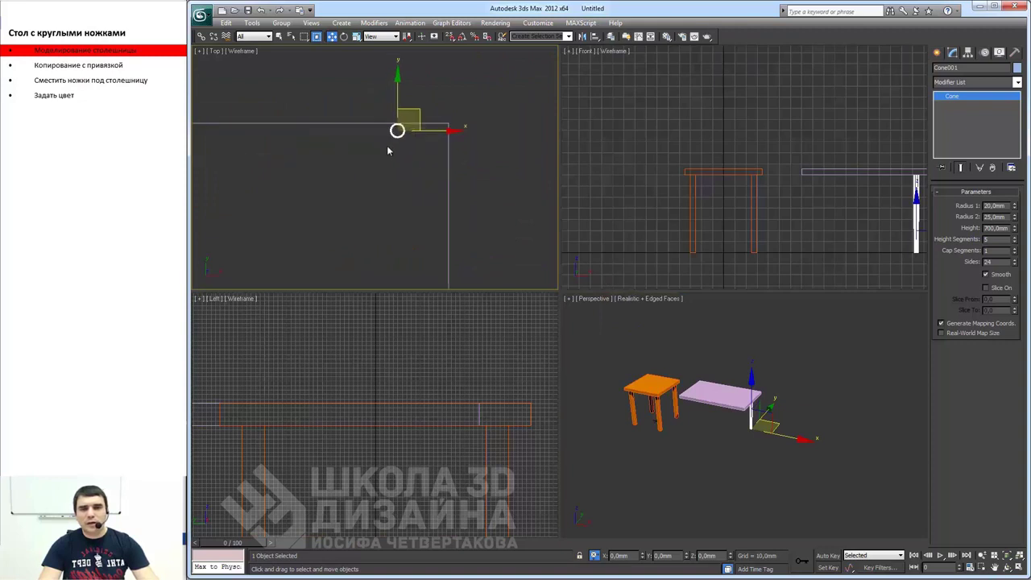
scroll(435, 122, "up", 3)
middle_click_drag(435, 123, 401, 123)
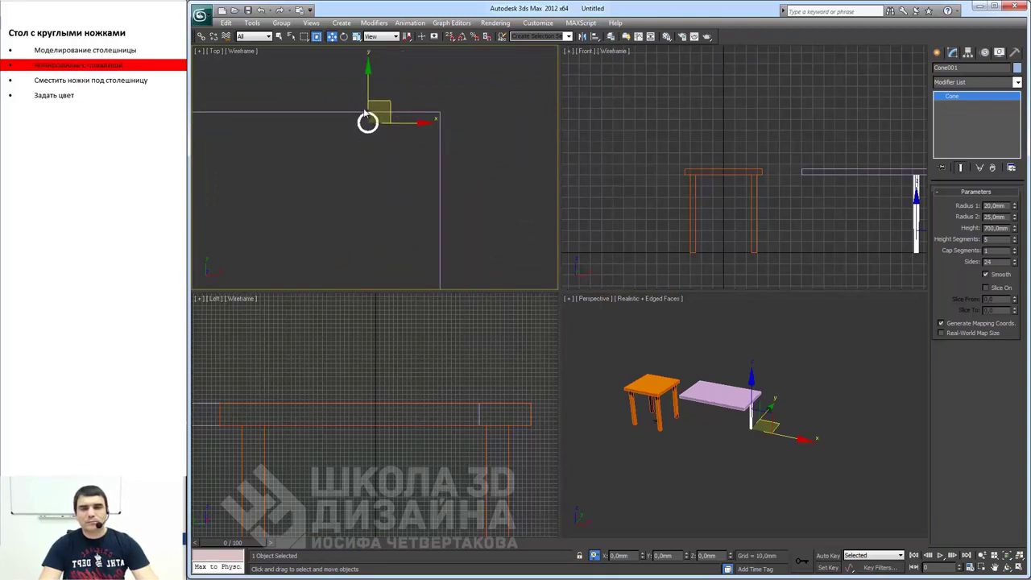
scroll(422, 113, "up", 1)
scroll(423, 113, "up", 2)
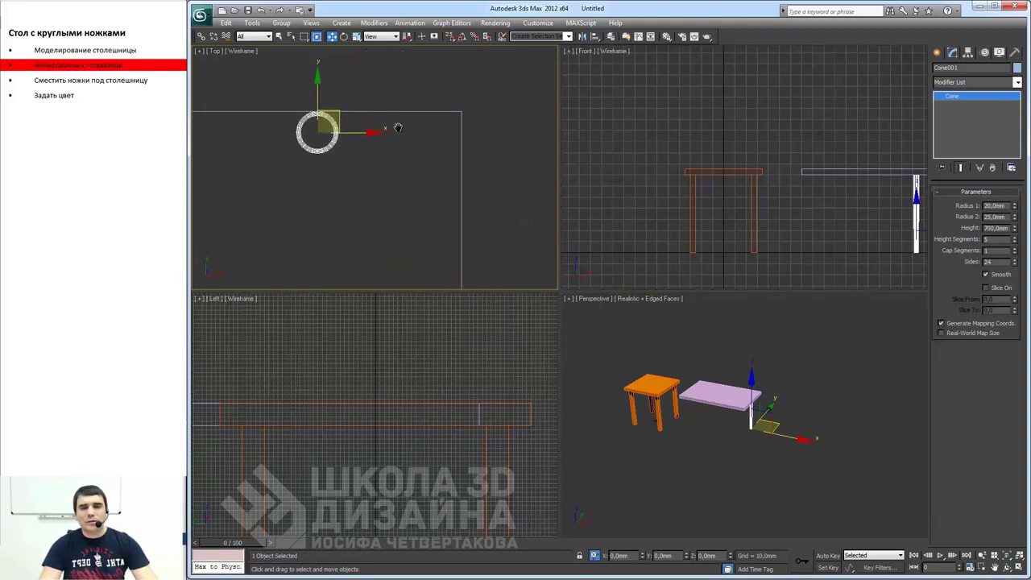
- With vertex snap on, move the cone onto a tabletop corner, then select the tabletop
left_click(450, 37)
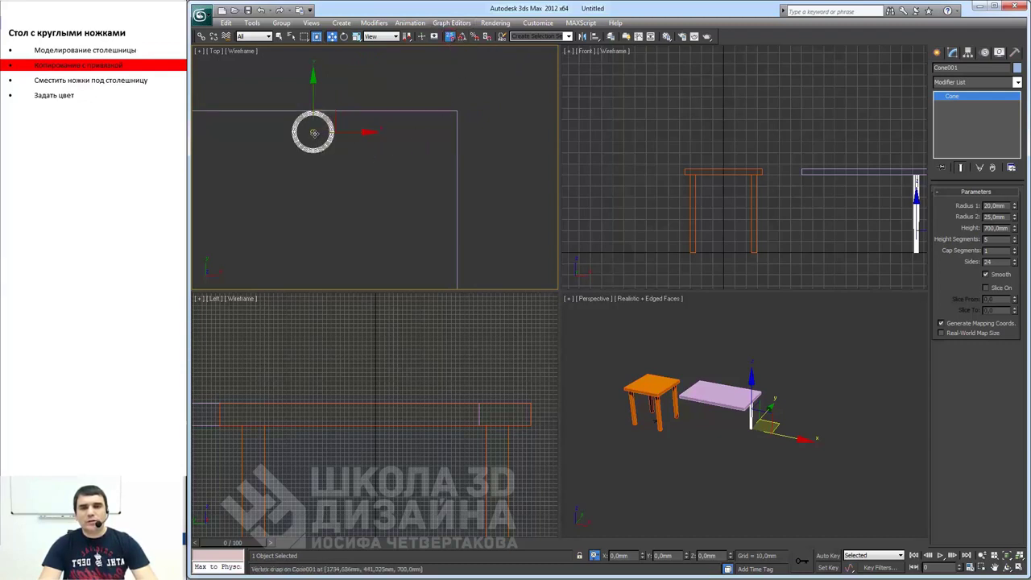
left_click_drag(314, 132, 457, 111)
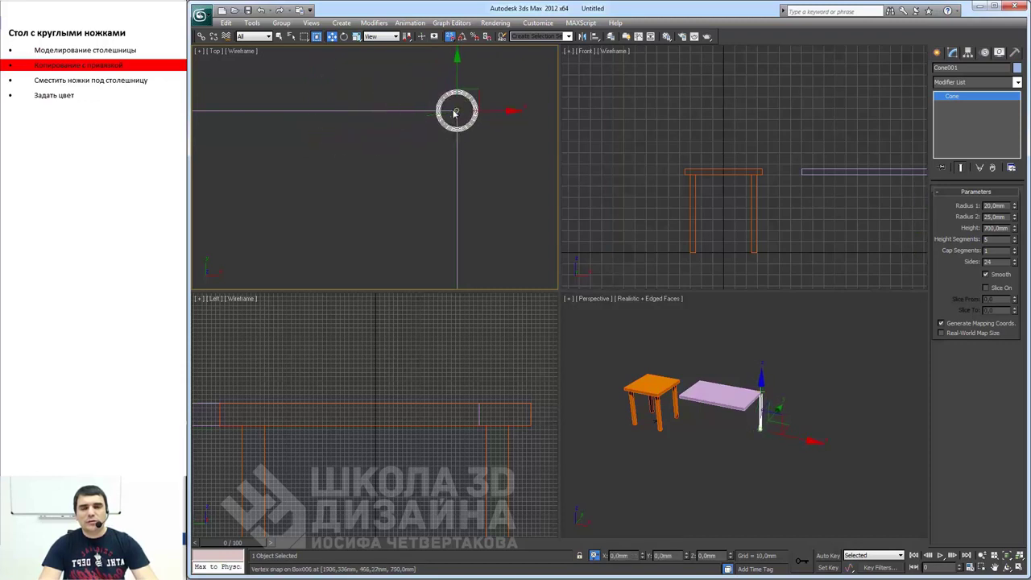
scroll(462, 105, "up", 4)
scroll(467, 104, "up", 2)
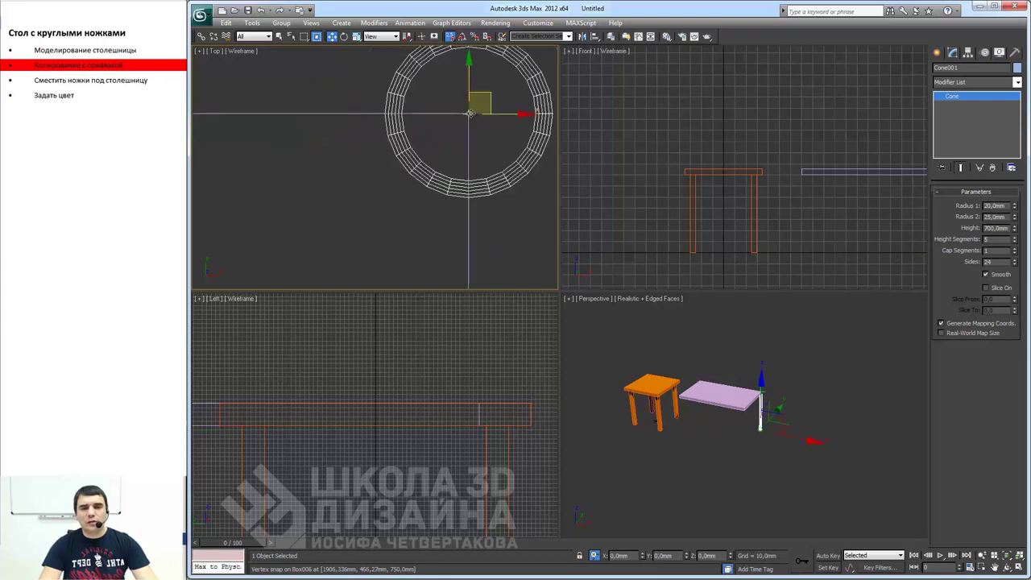
scroll(460, 108, "down", 5)
scroll(454, 94, "down", 2)
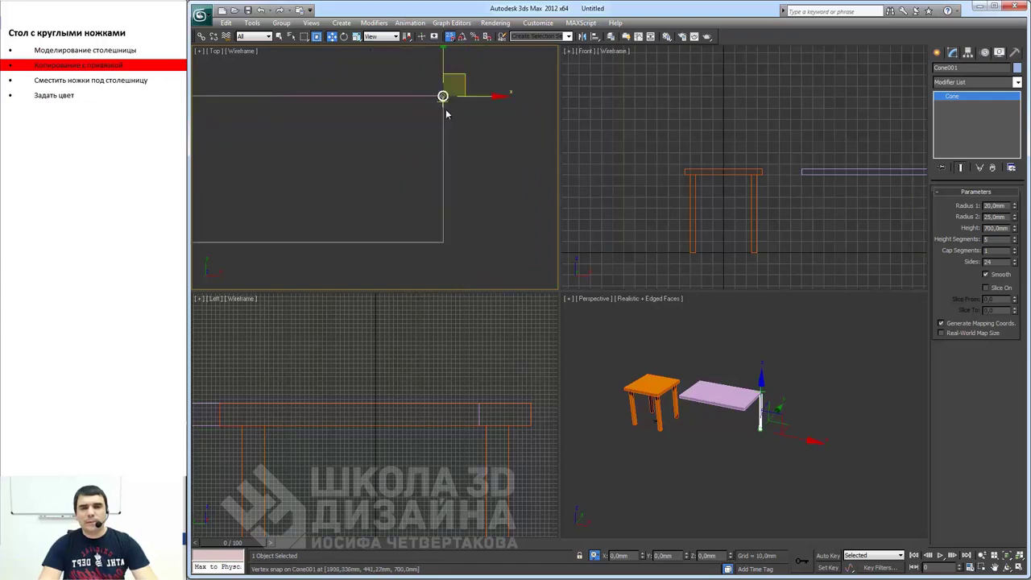
middle_click_drag(447, 113, 487, 103)
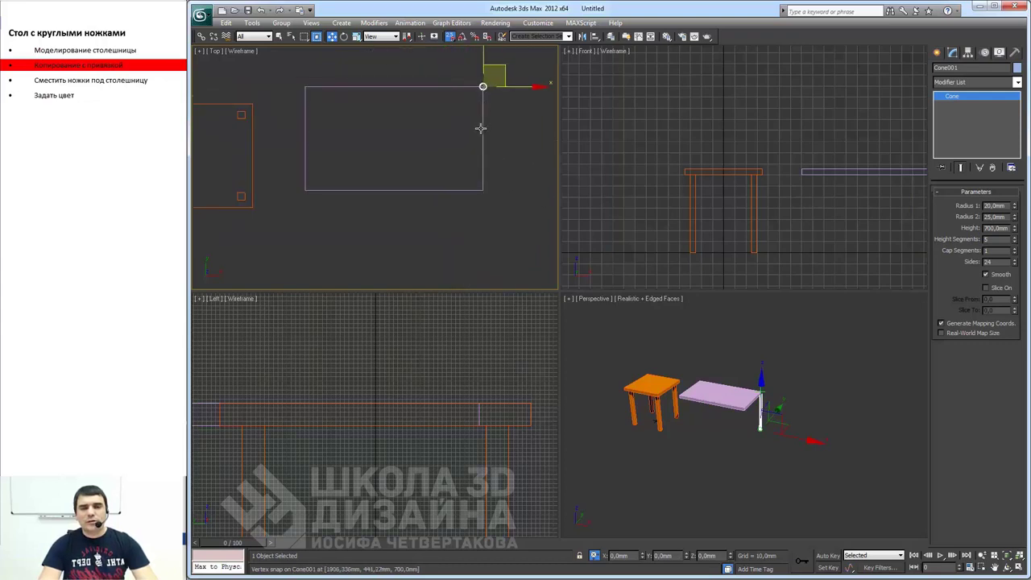
left_click(480, 128)
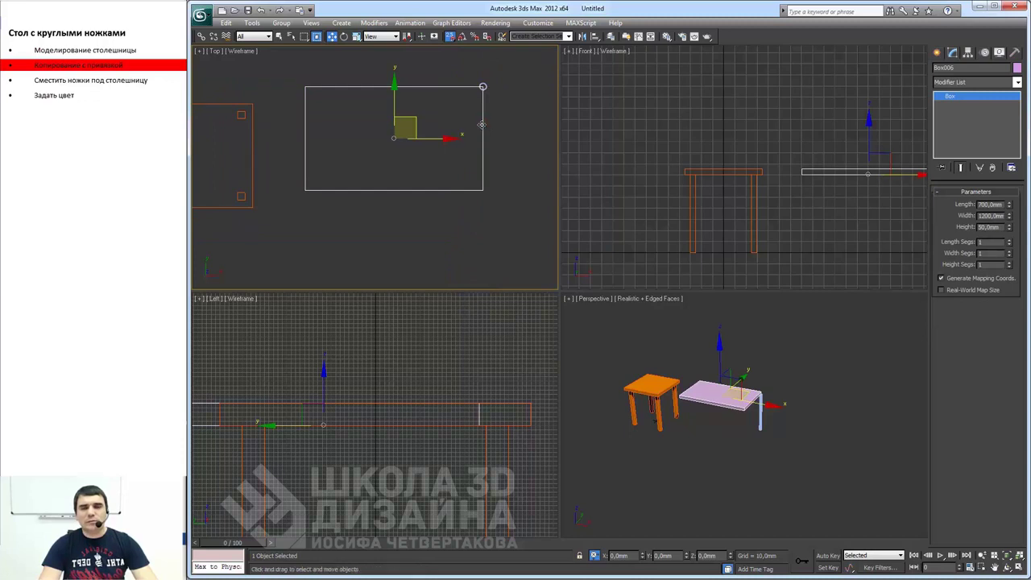
- Freeze the tabletop box, select the cone leg, and maximize the Top view
right_click(484, 137)
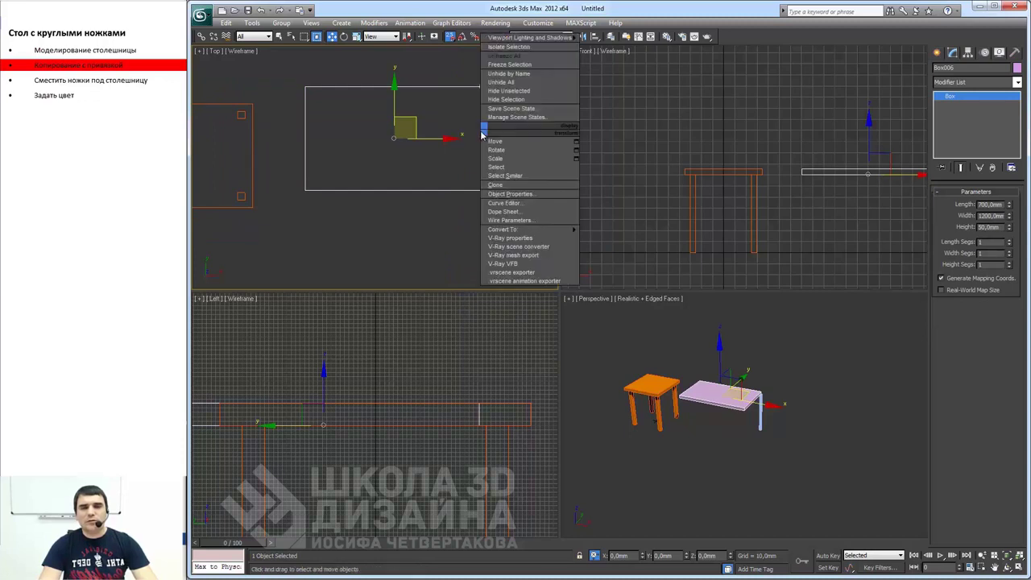
left_click(498, 70)
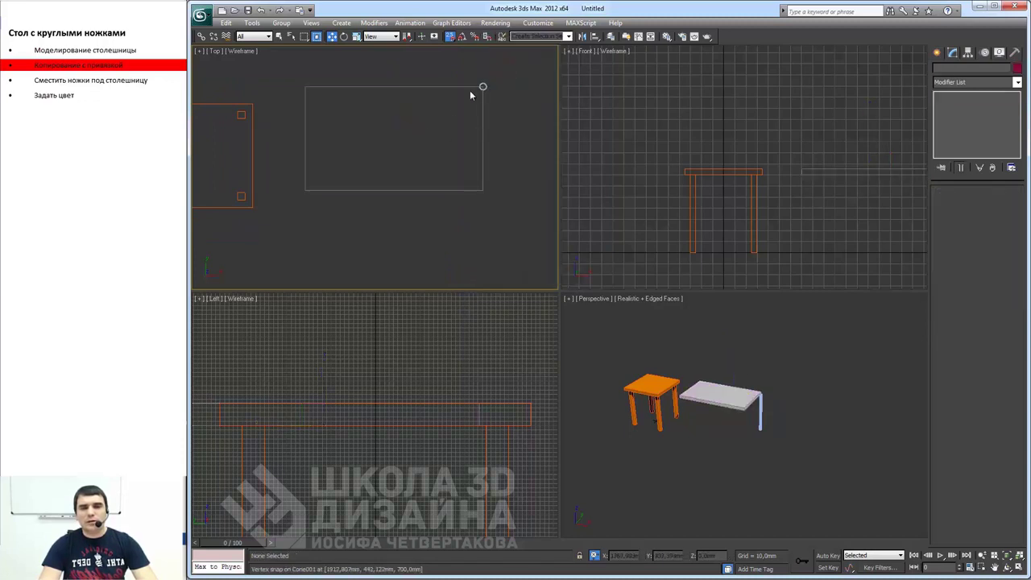
left_click(484, 86)
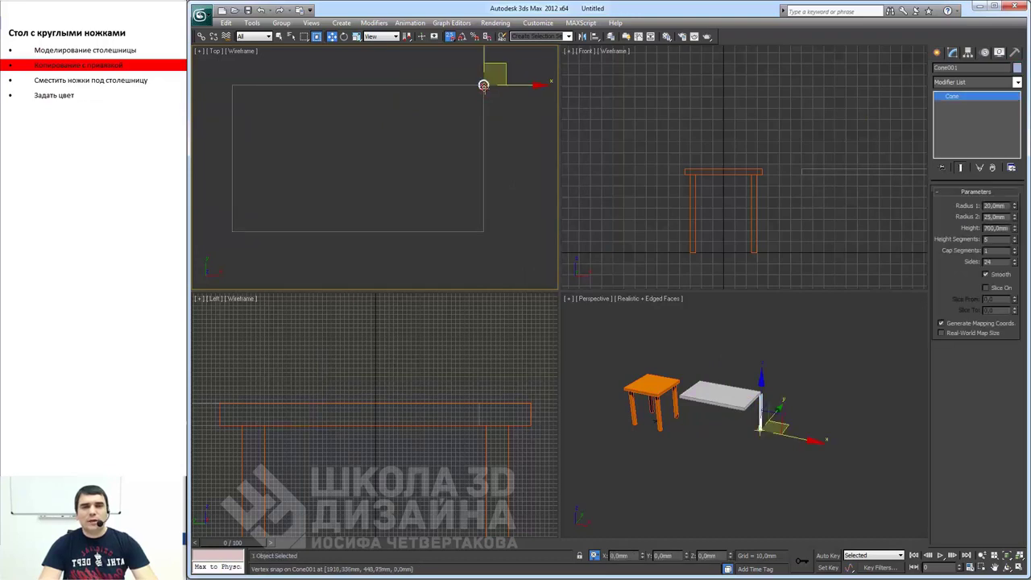
middle_click_drag(483, 85, 490, 96)
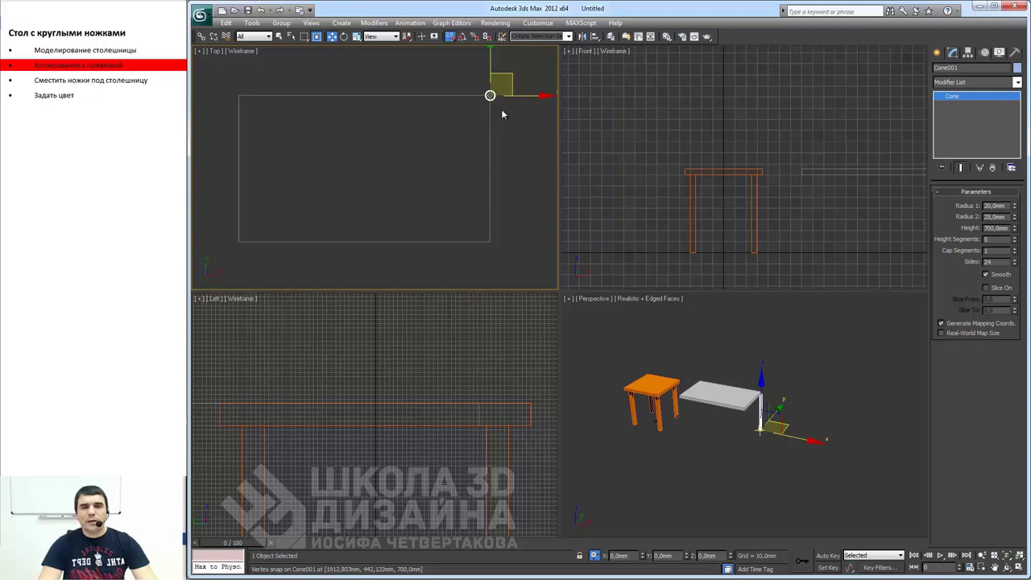
scroll(498, 113, "up", 3)
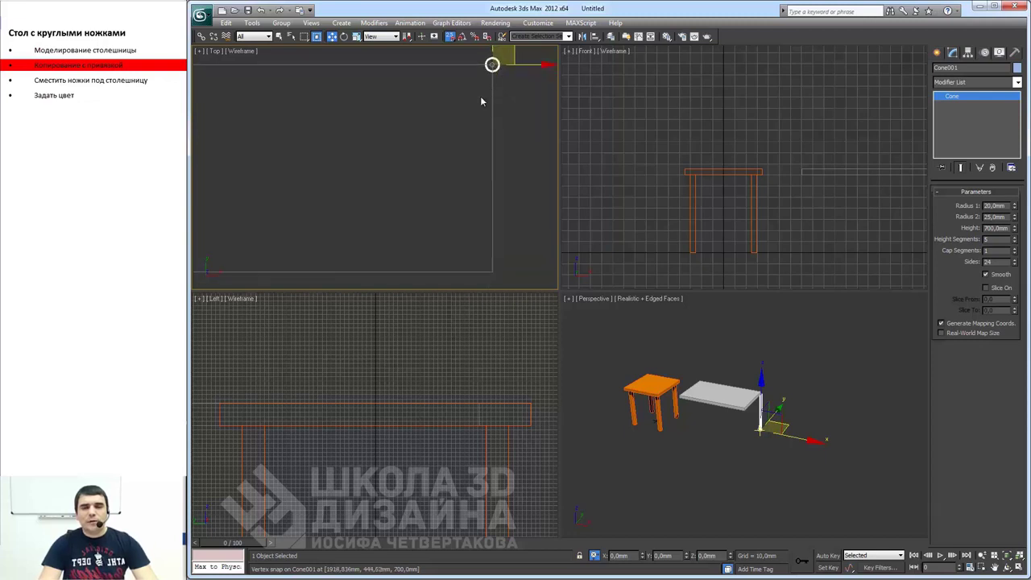
key("alt+w")
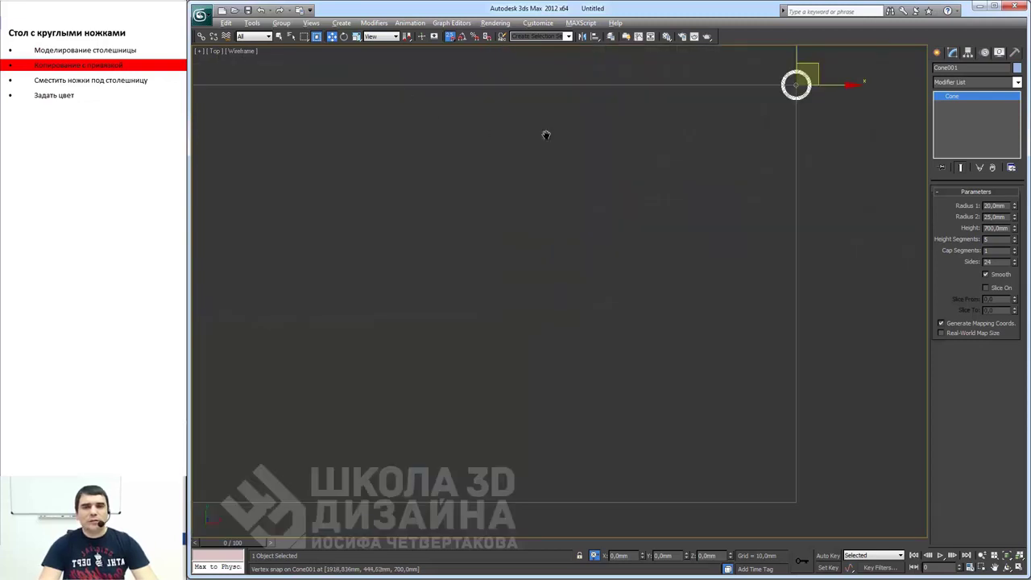
scroll(547, 131, "down", 2)
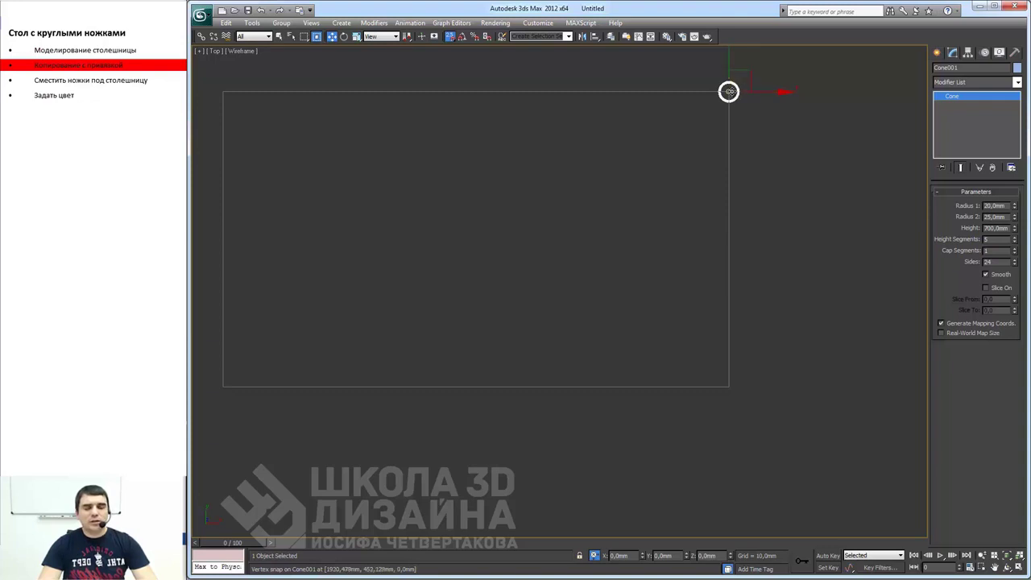
- Copy the leg as an instance, Cone002, to the lower-right tabletop corner
mouse_move(728, 91)
left_mouse_down("shift")
mouse_move(758, 345)
mouse_move(728, 387)
left_mouse_up("shift")
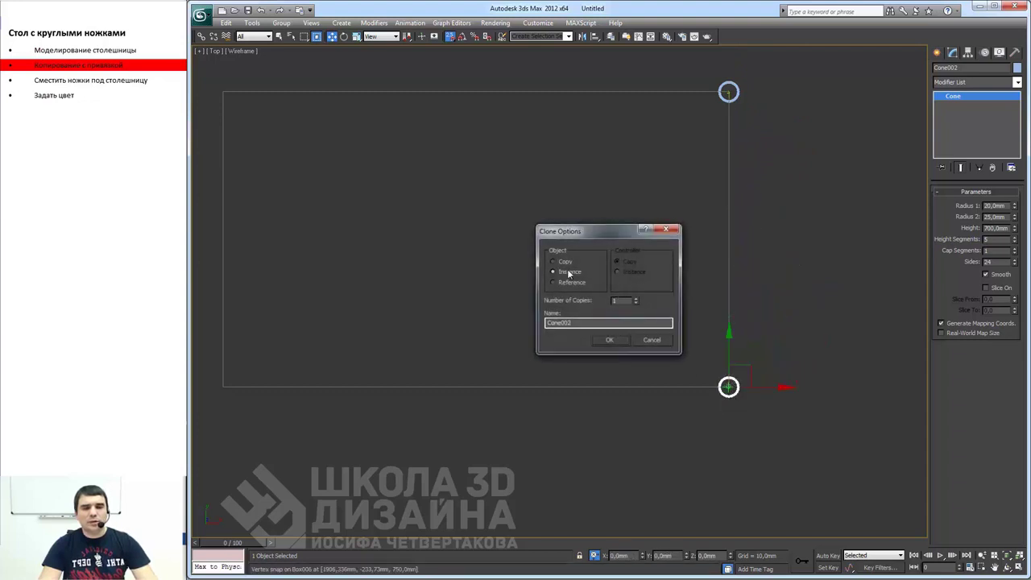
left_click(610, 342)
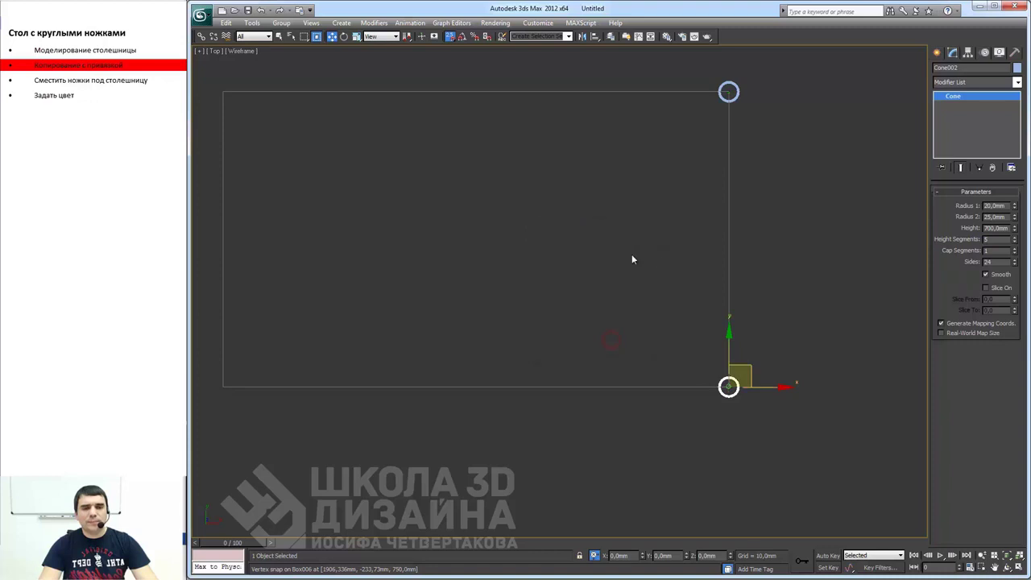
middle_click_drag(654, 264, 678, 258)
scroll(676, 258, "down", 2)
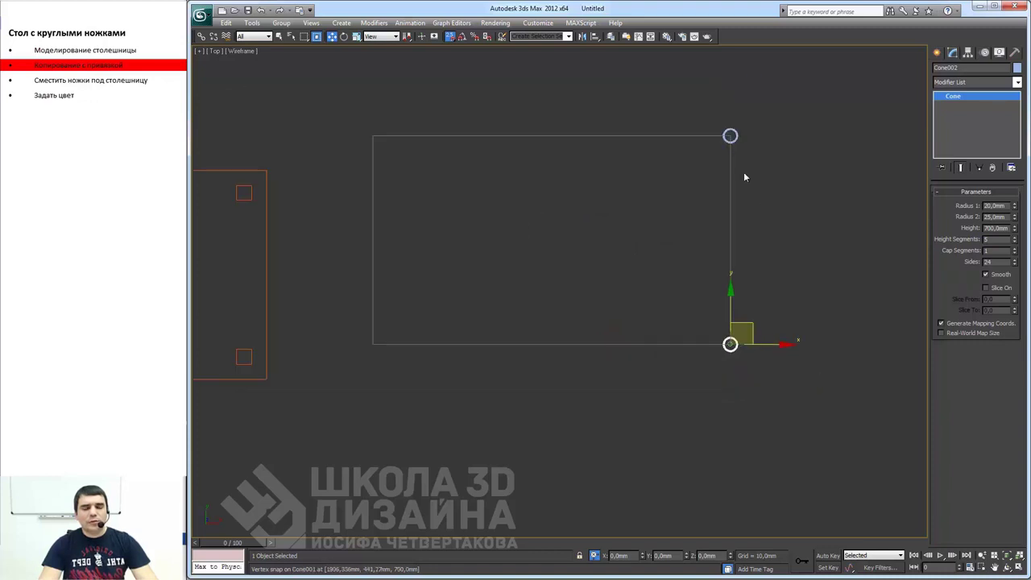
scroll(749, 369, "up", 2)
scroll(744, 349, "up", 2)
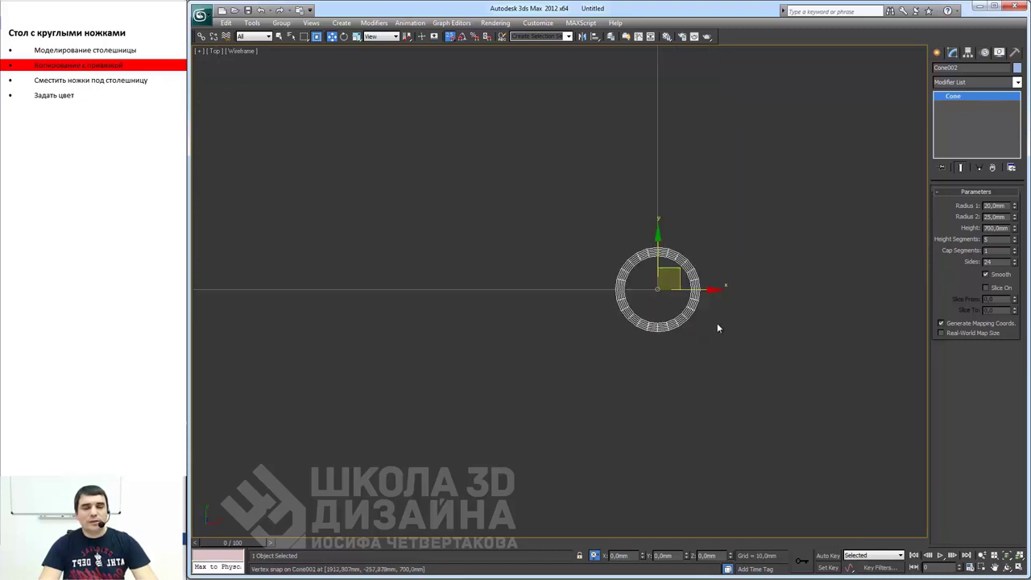
scroll(718, 327, "up", 2)
scroll(725, 290, "up", 2)
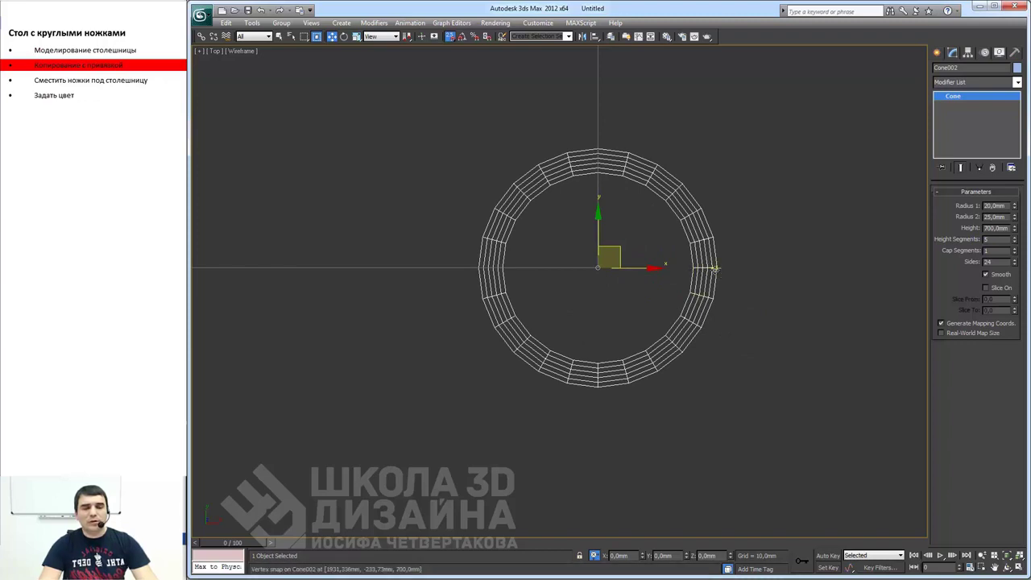
- Window-select both right-hand legs together
scroll(693, 298, "down", 5)
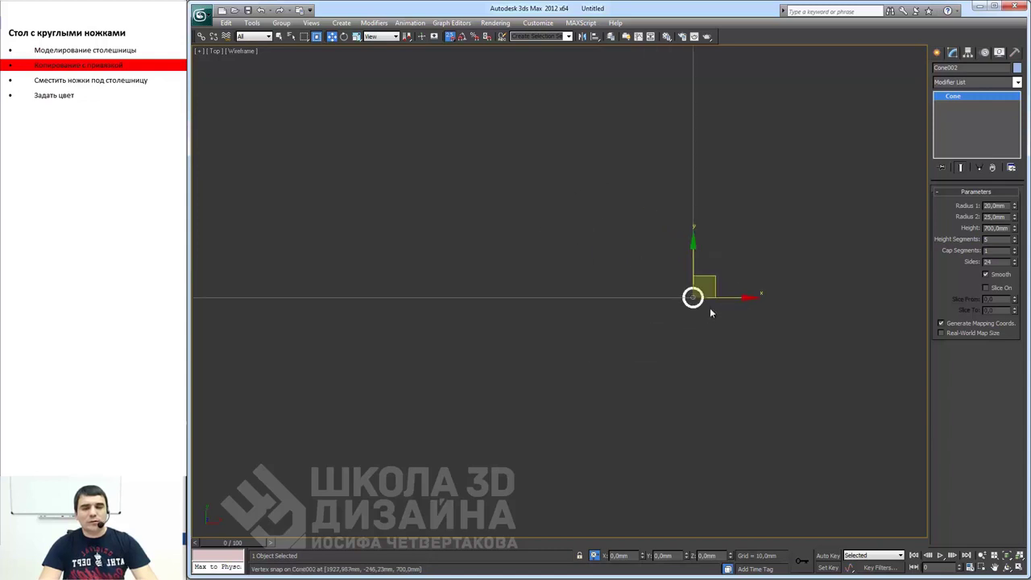
scroll(710, 308, "down", 2)
scroll(697, 318, "up", 2)
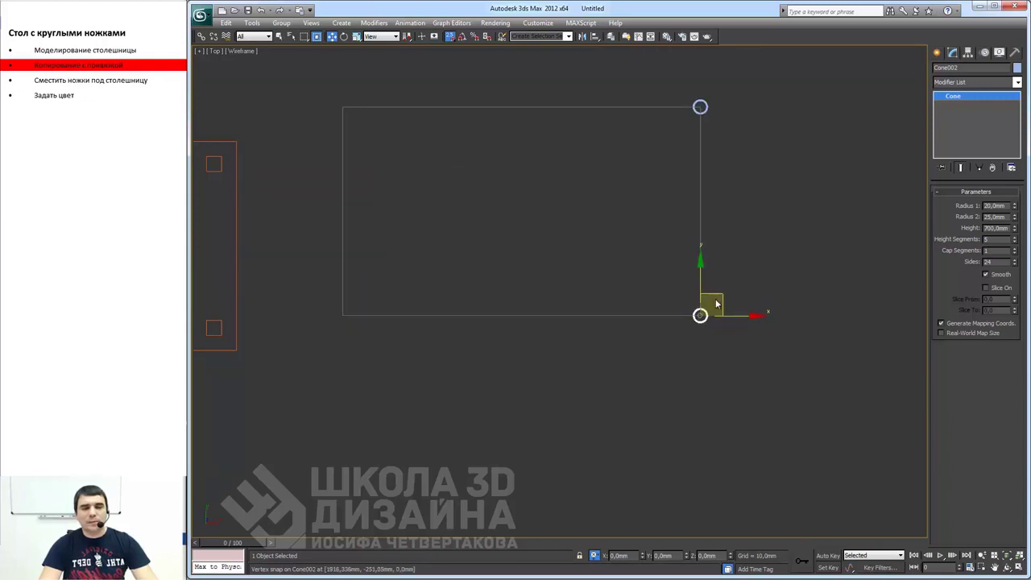
middle_click_drag(634, 128, 662, 154)
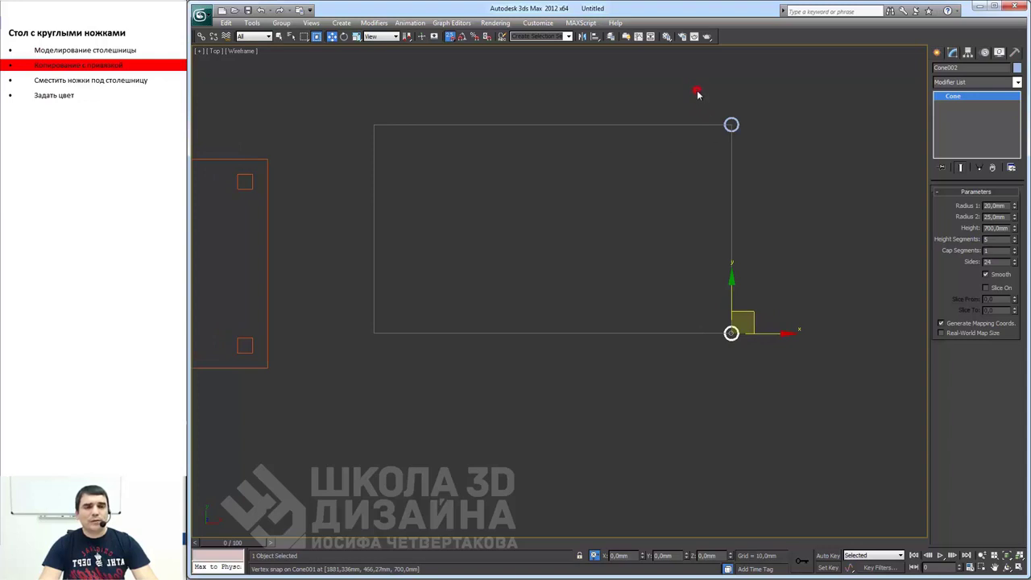
left_click_drag(698, 90, 725, 231)
left_click_drag(789, 384, 791, 383)
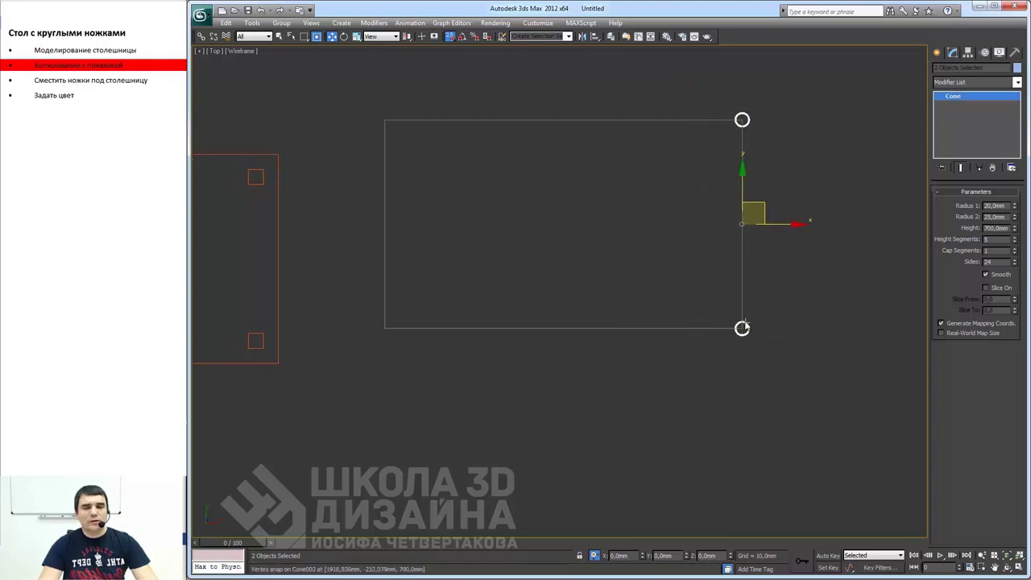
- Bring the tabletop's left side into view and lock the two-leg selection
scroll(740, 330, "up", 2)
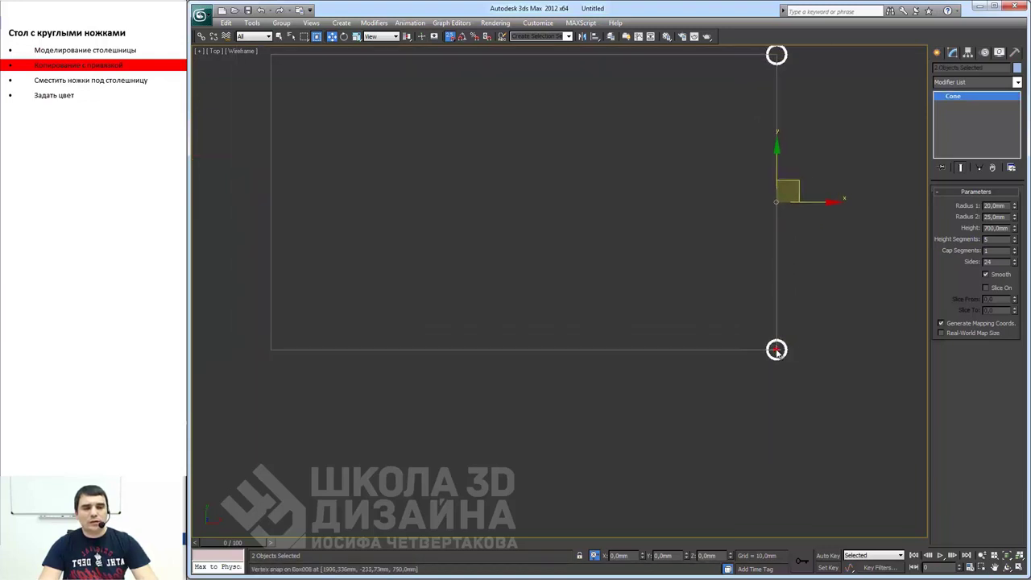
right_click(636, 356)
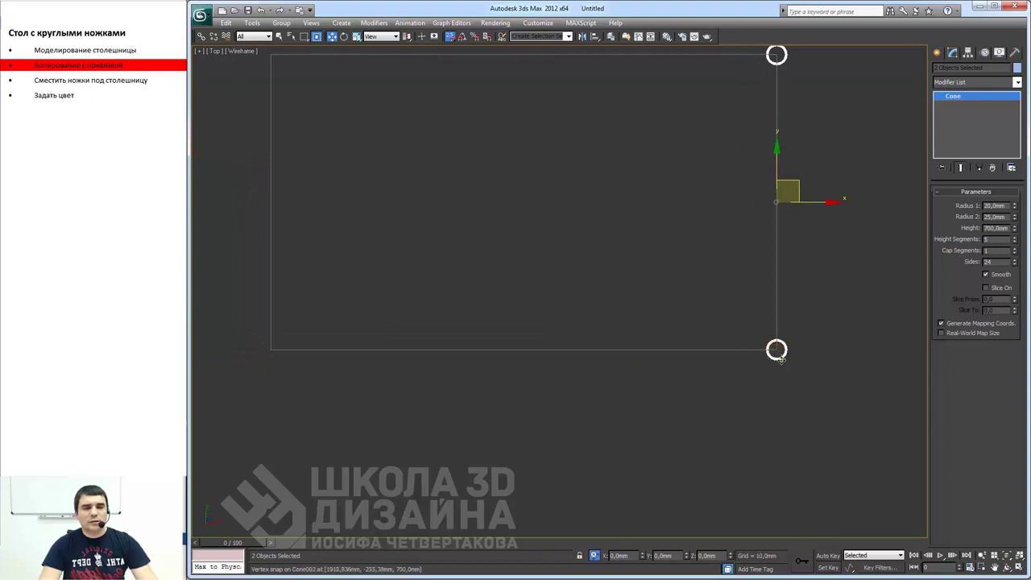
middle_click_drag(776, 349, 855, 351)
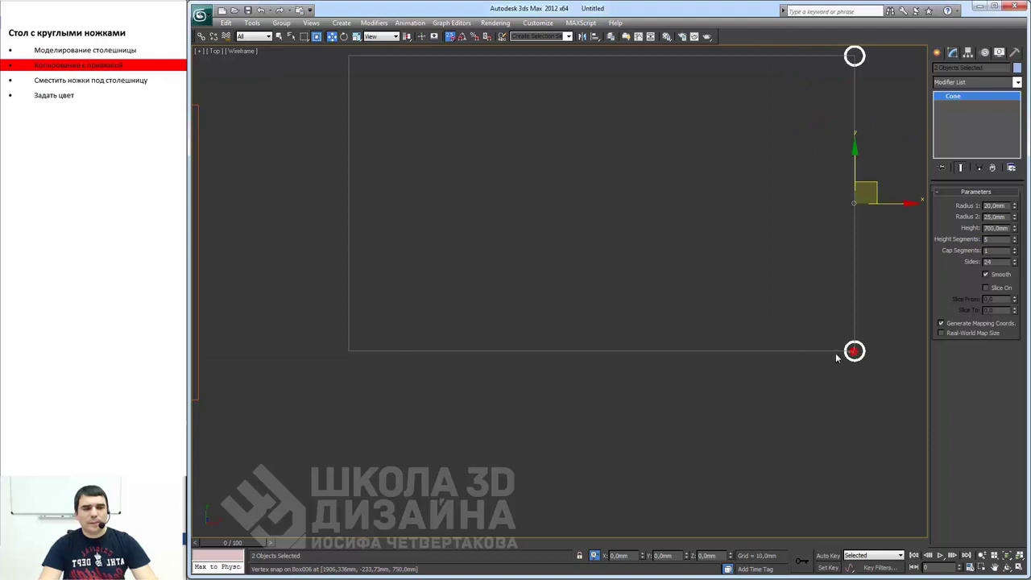
right_click(795, 358)
left_click(580, 556)
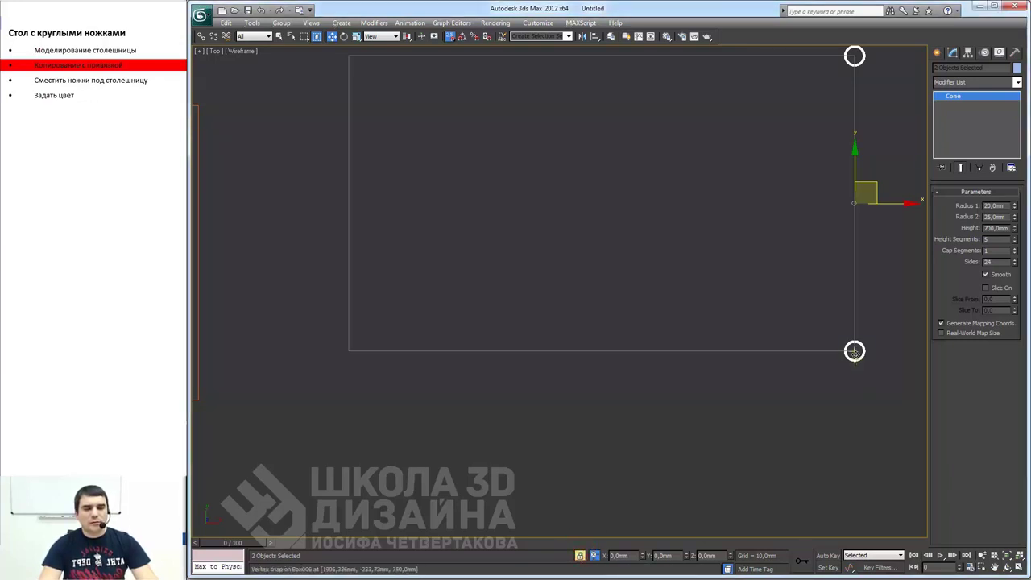
- Copy both legs as instances, Cone003 and Cone004, to the tabletop's left corners
left_click_drag(854, 350, 349, 350, "shift")
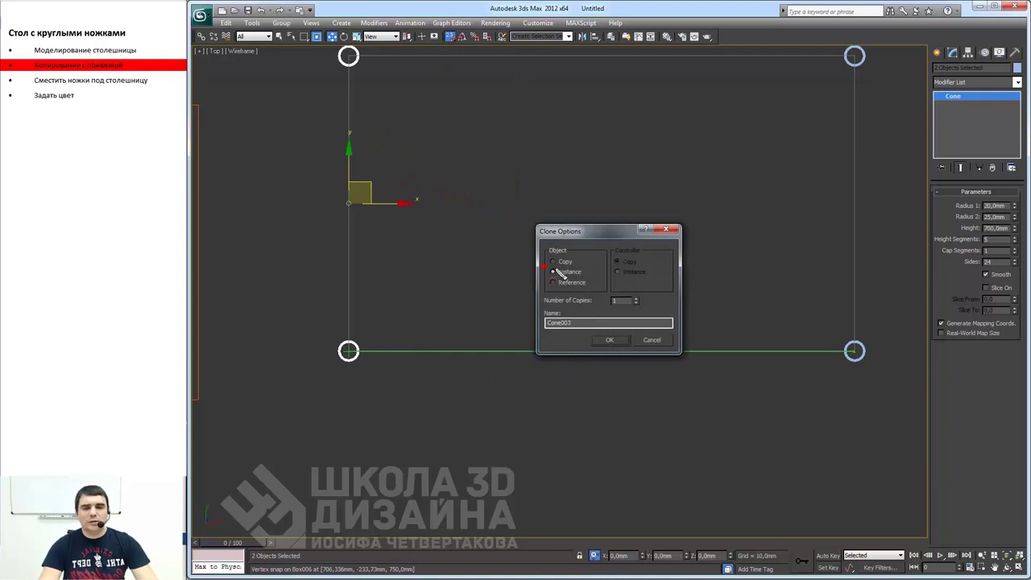
left_click(610, 342)
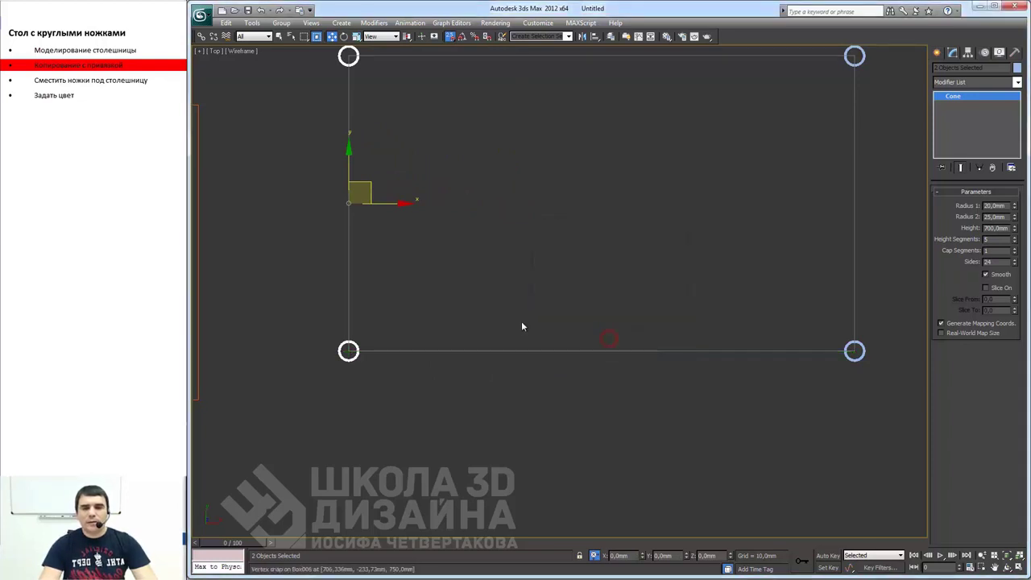
middle_click_drag(522, 321, 478, 370)
scroll(467, 364, "down", 2)
scroll(460, 360, "down", 2)
scroll(410, 334, "up", 2)
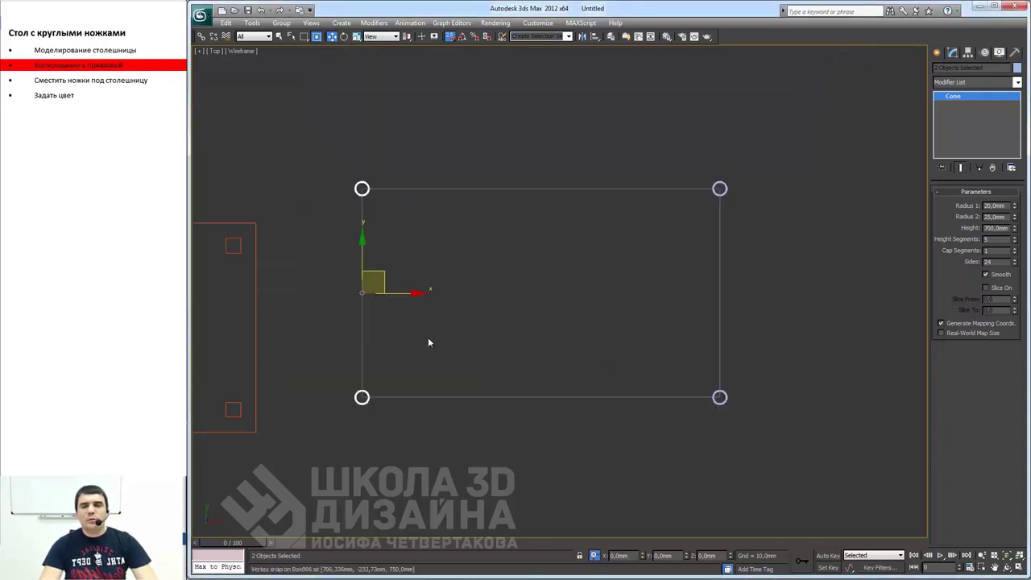
scroll(428, 337, "up", 2)
- Select the two new left-hand legs
left_click(296, 273)
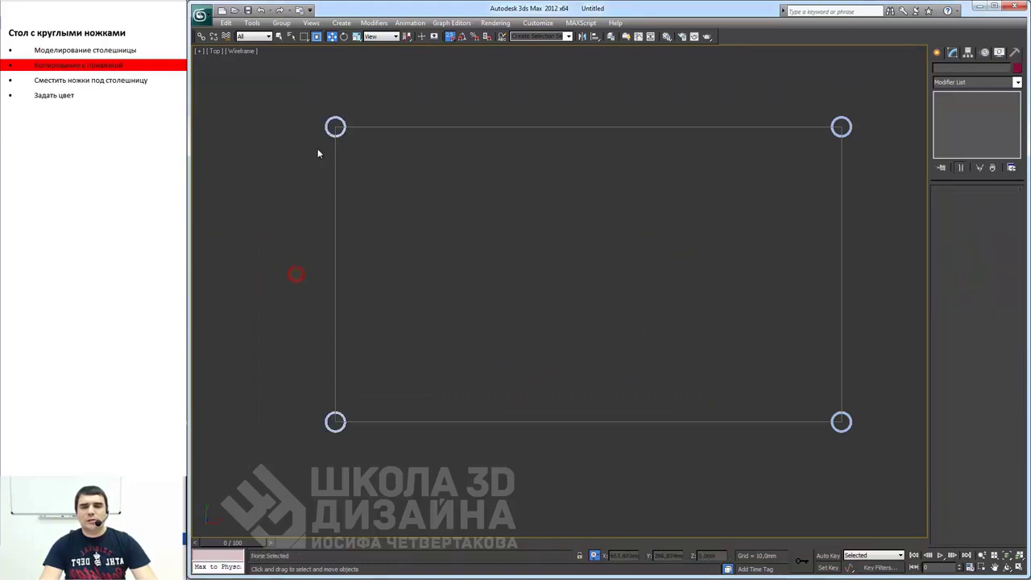
mouse_move(288, 87)
left_mouse_down()
mouse_move(382, 412)
mouse_move(392, 409)
left_mouse_up()
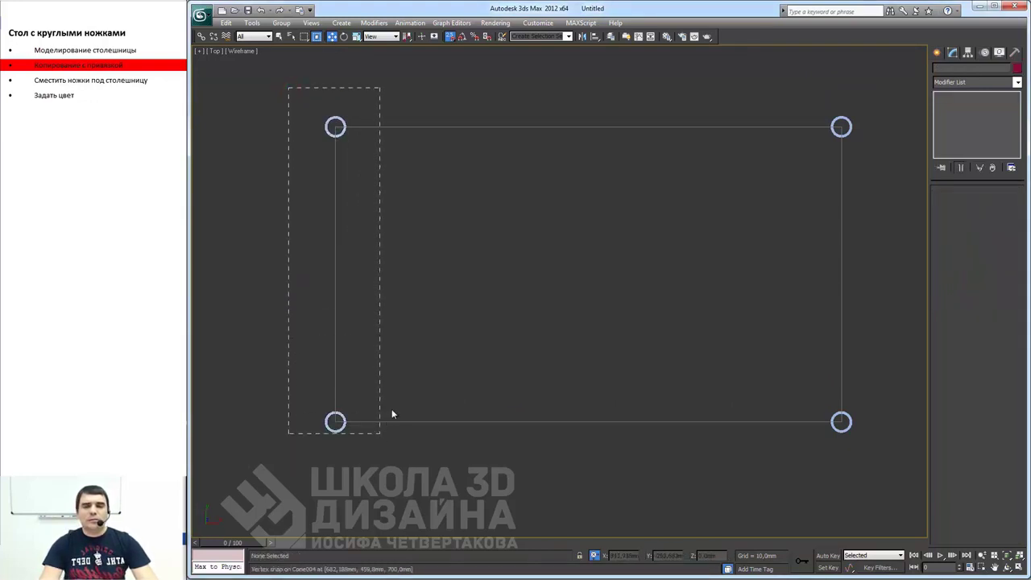
left_click_drag(800, 170, 875, 166)
- In Offset mode, move the top legs -70 and the bottom legs +70 in Y
scroll(581, 223, "down", 2)
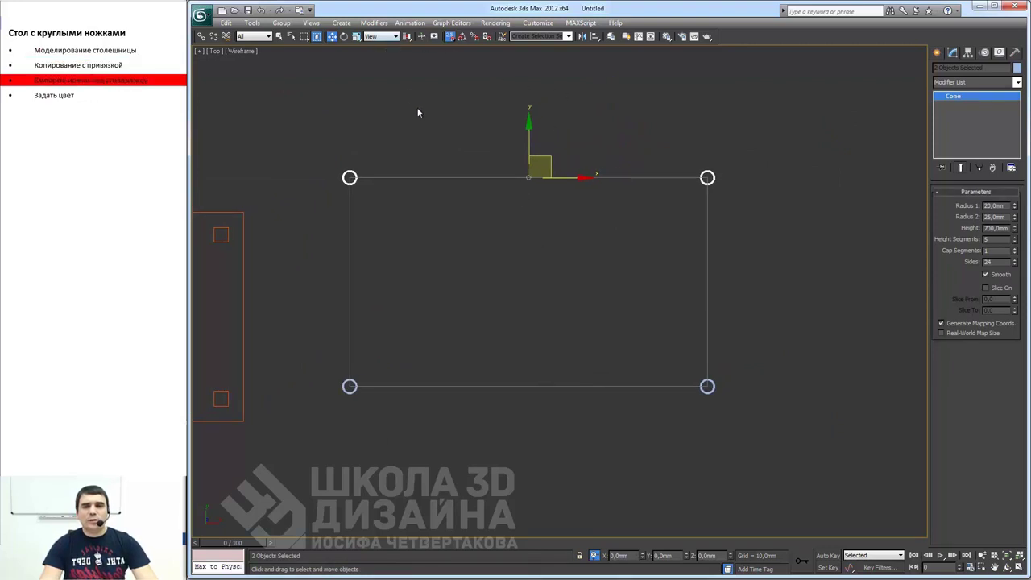
key("alt")
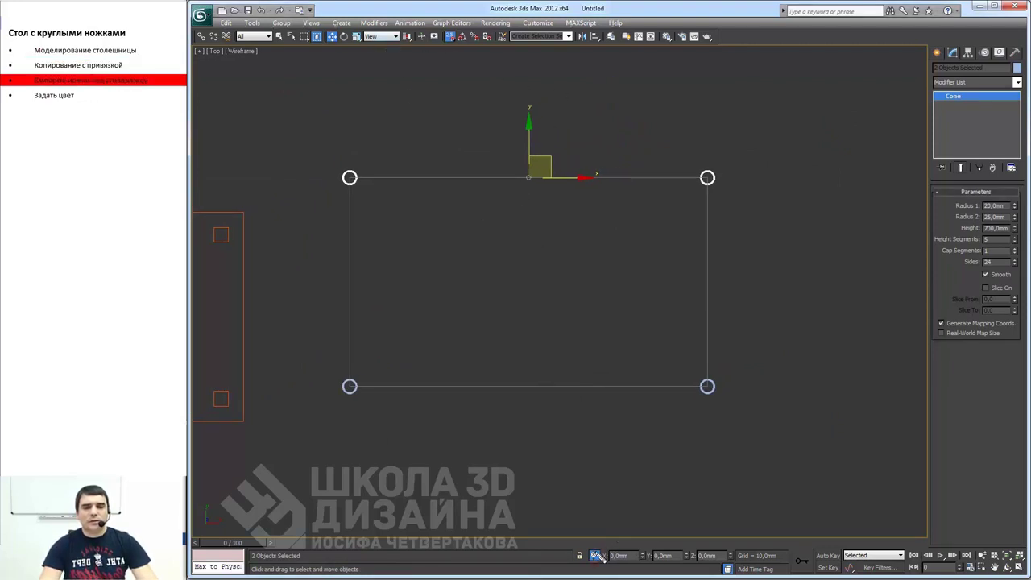
left_click(592, 555)
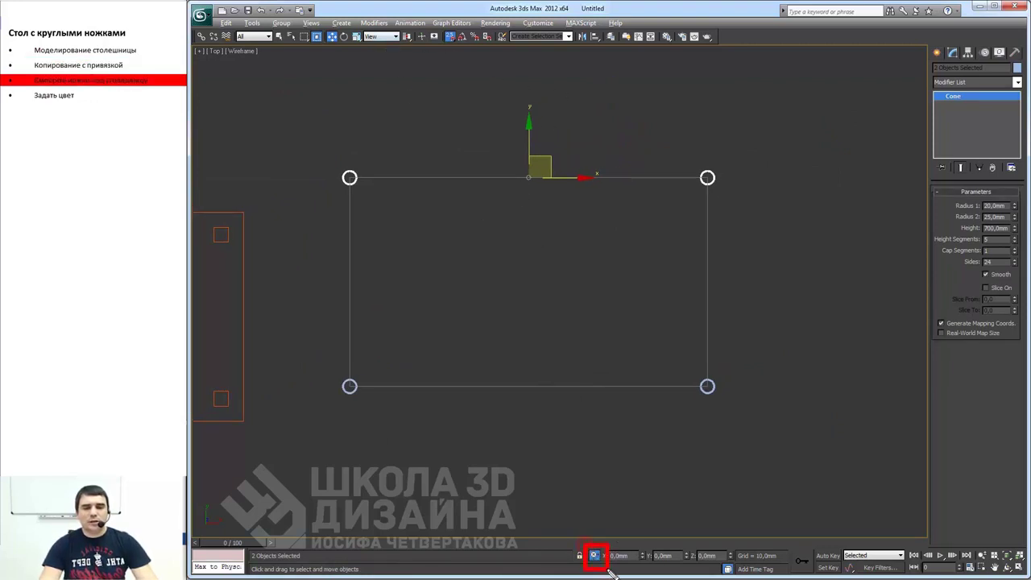
left_click(663, 555)
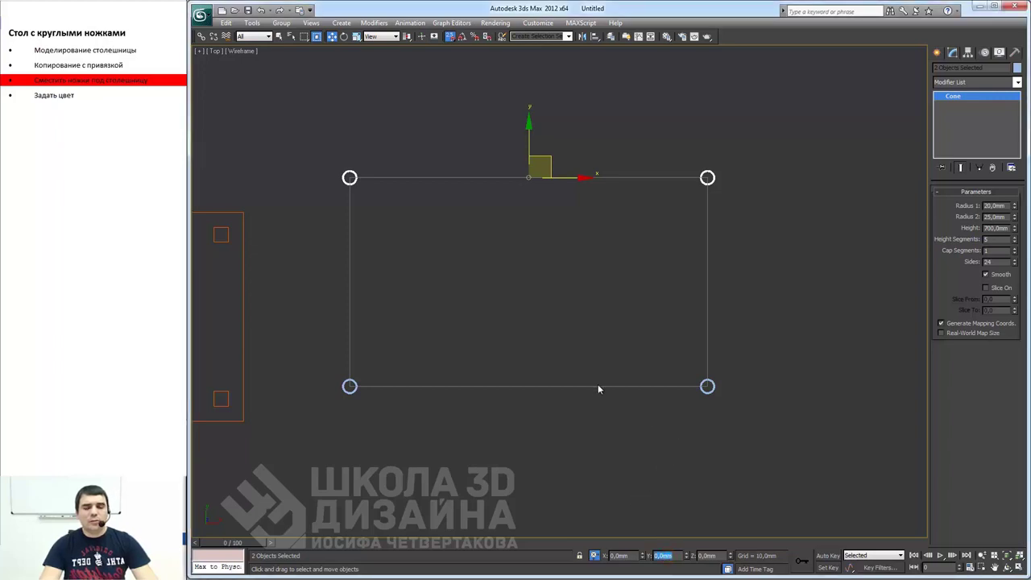
type("-70")
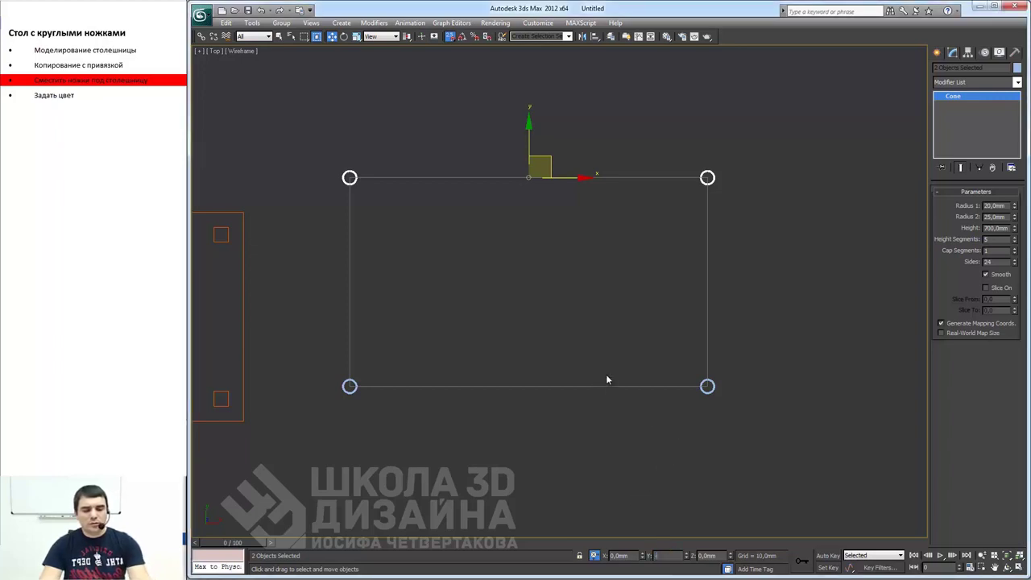
key("Return")
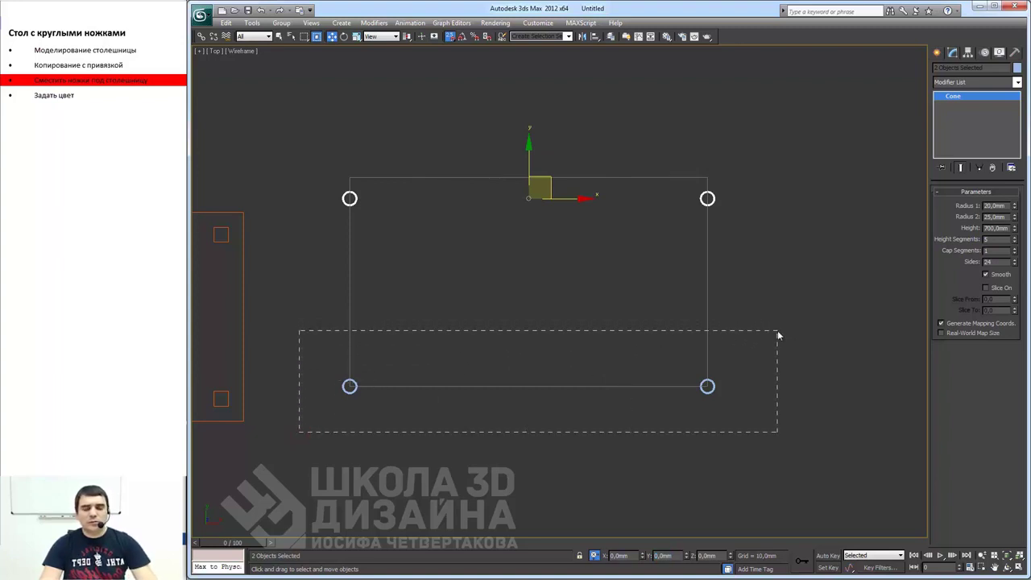
left_click_drag(778, 331, 778, 331)
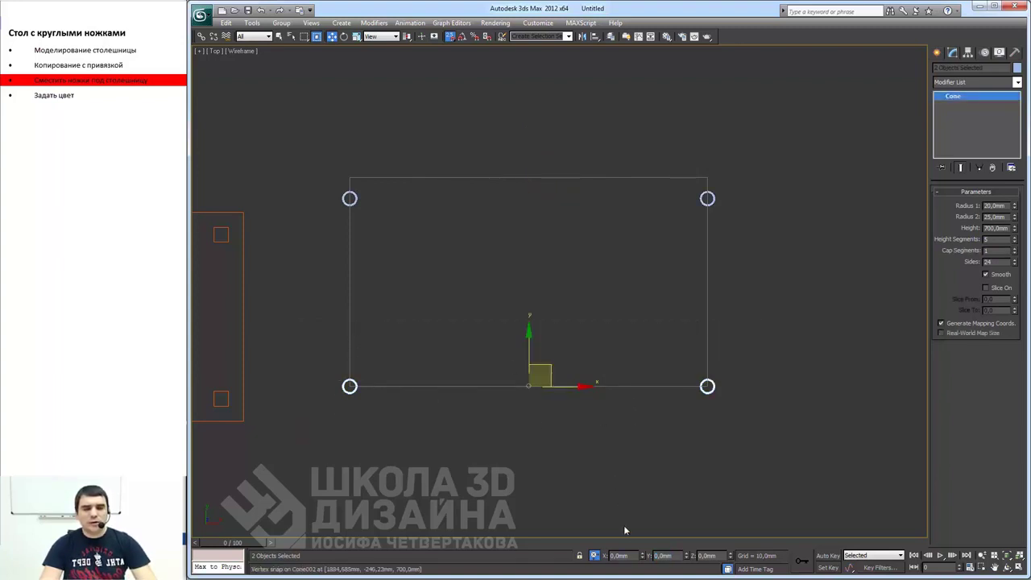
type("70")
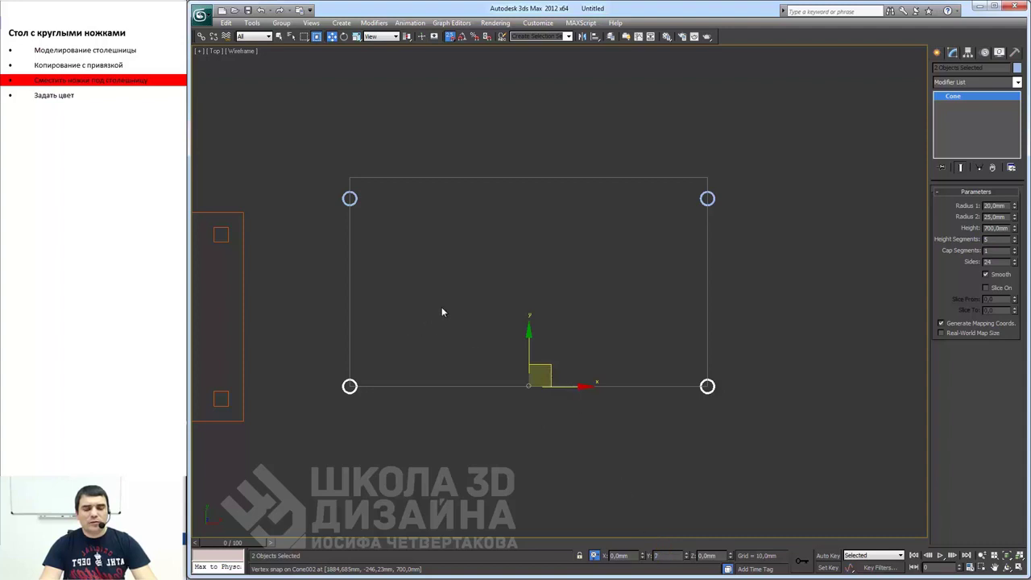
key("Return")
middle_click_drag(468, 334, 494, 321)
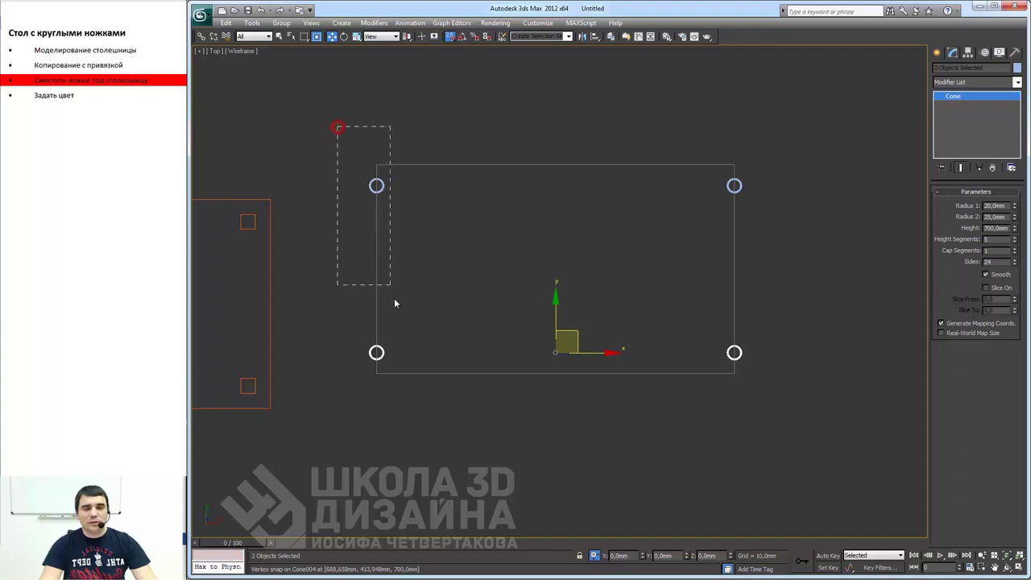
- Shift the left legs right and the right legs 70 mm left in X, inward
left_click_drag(443, 399, 470, 413)
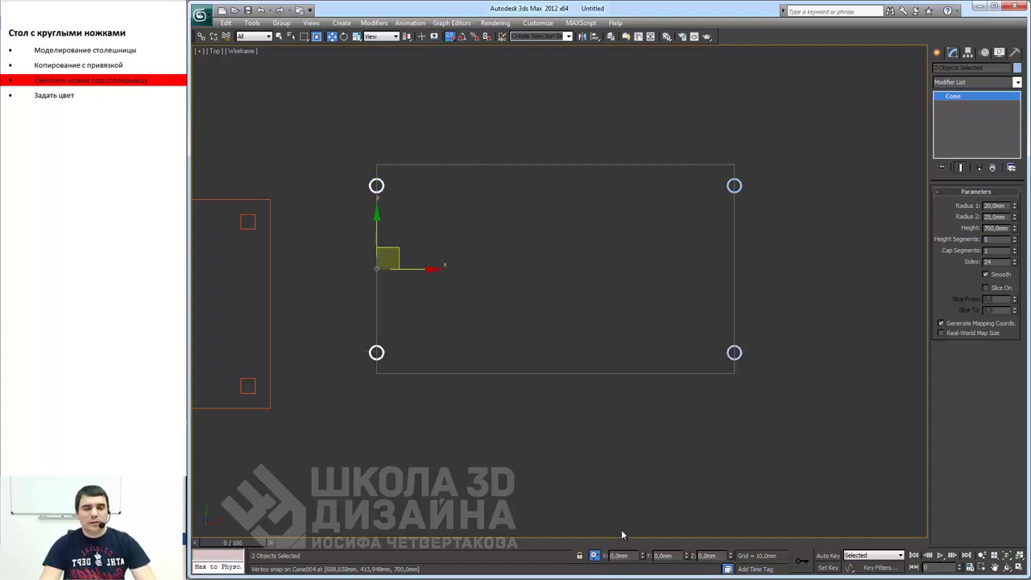
double_click(631, 556)
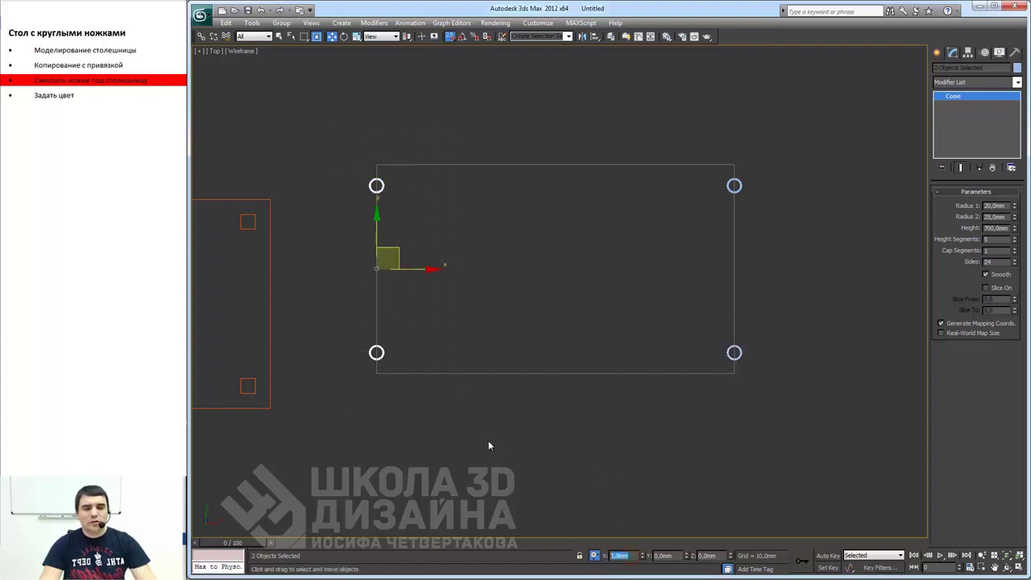
type("5")
key("Return")
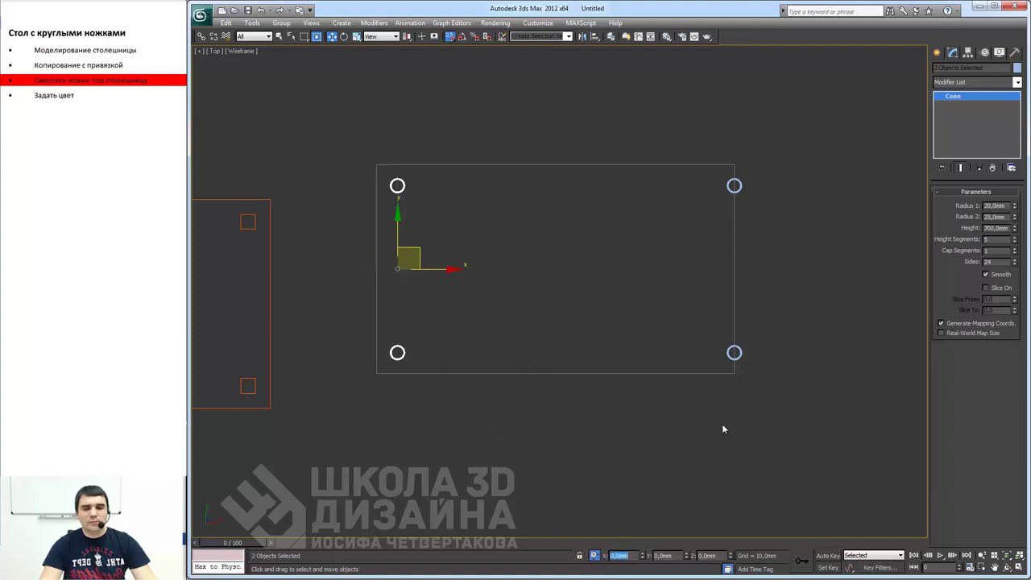
left_click_drag(782, 446, 633, 134)
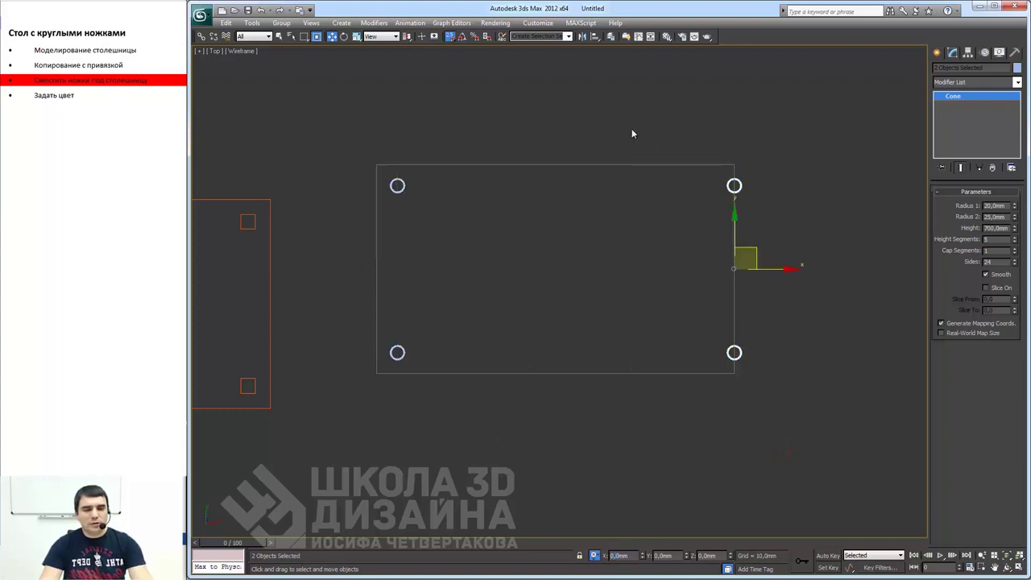
left_click(620, 556)
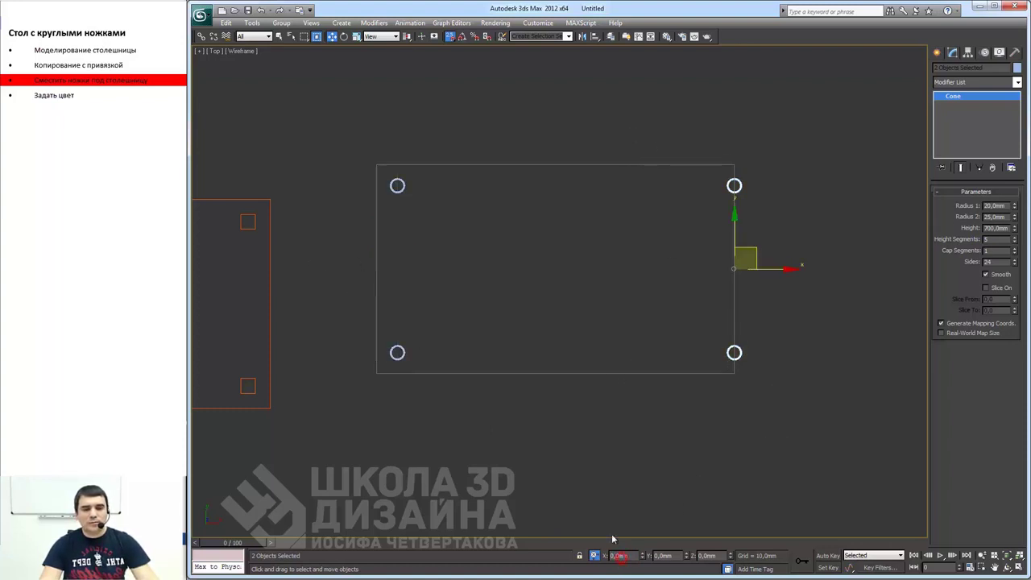
type("-70")
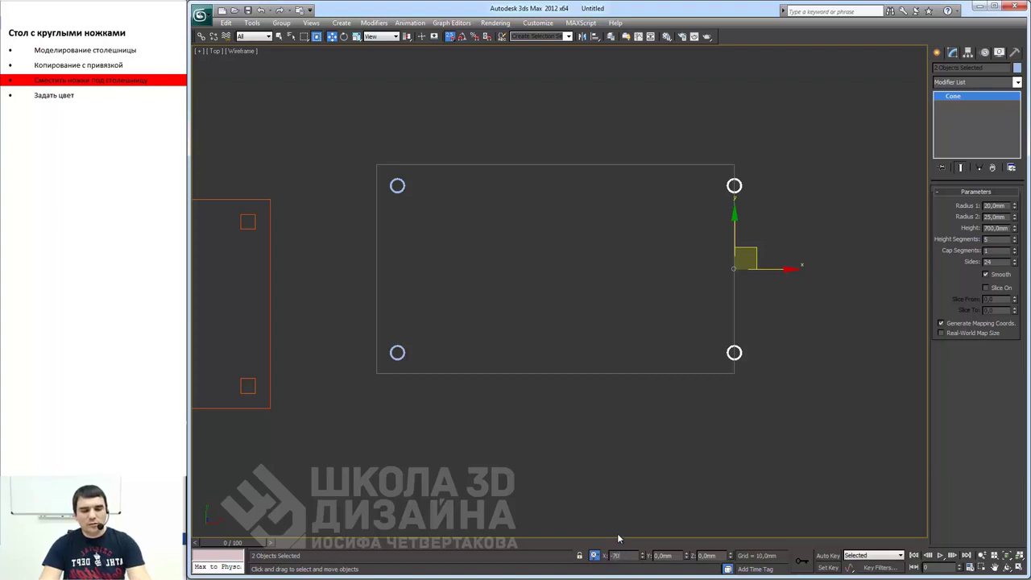
key("Return")
scroll(504, 379, "down", 5)
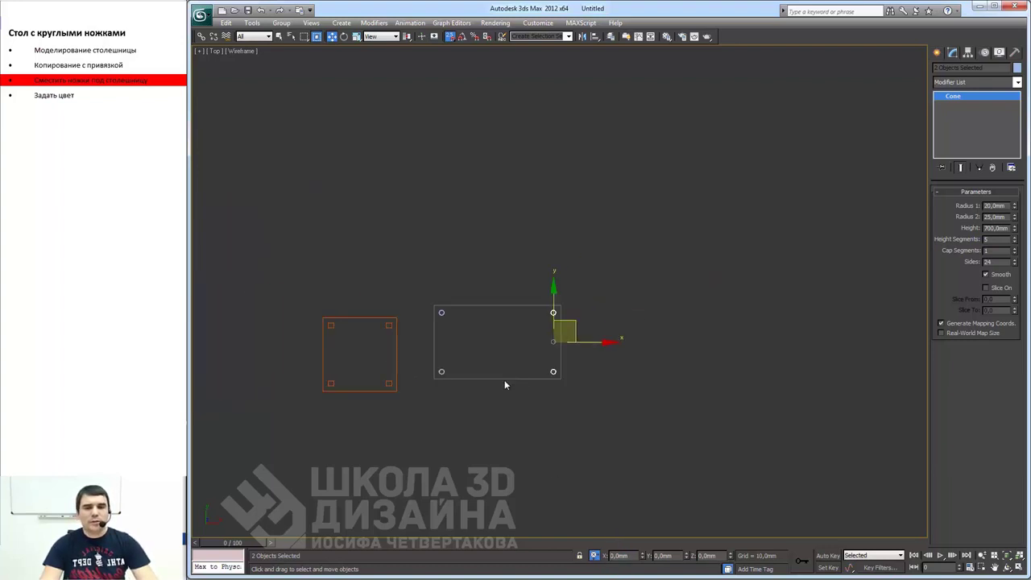
- Switch to a maximized, shaded Perspective view of the scene
key("p")
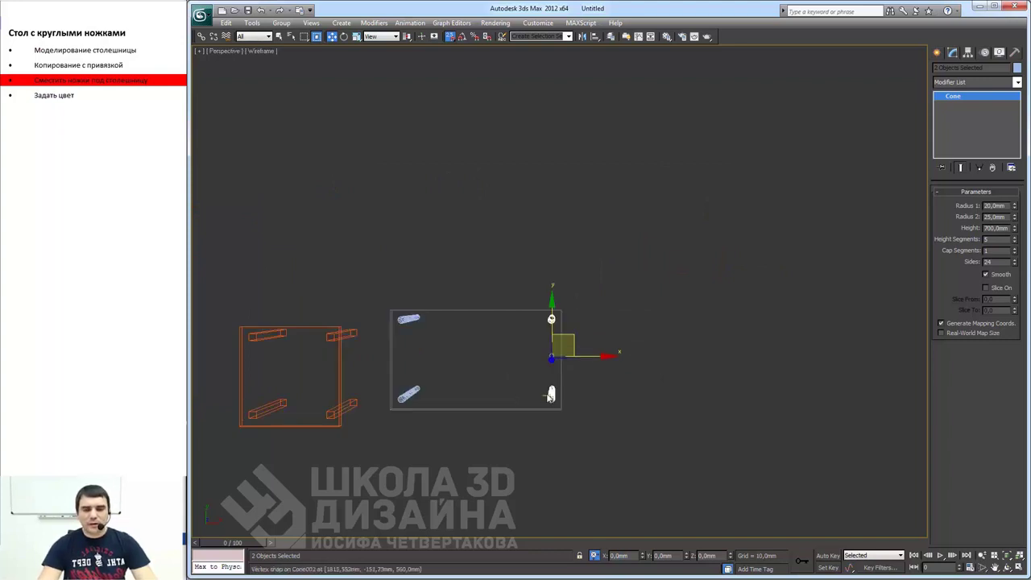
key("alt+w")
right_click(426, 209)
left_click(404, 223)
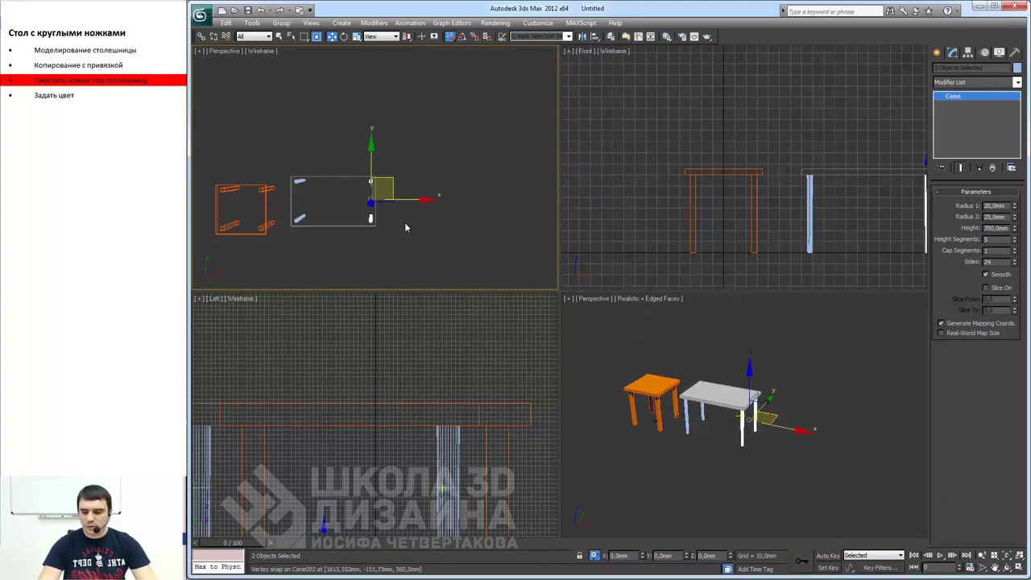
key("t")
key("alt+w")
scroll(545, 267, "up", 3)
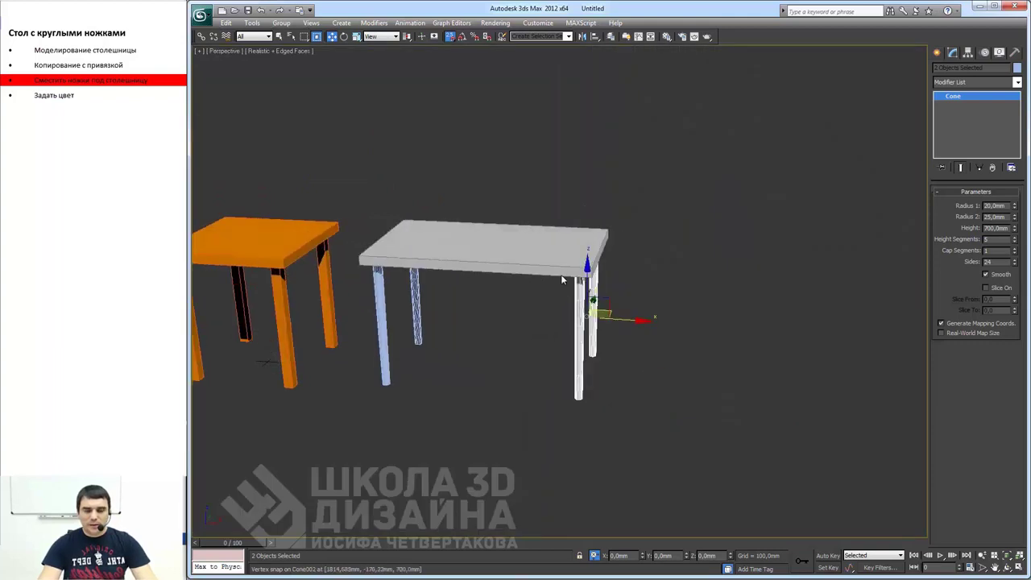
- Unfreeze the tabletop, turn off edged faces, and window-select the round-legged table
right_click(550, 266)
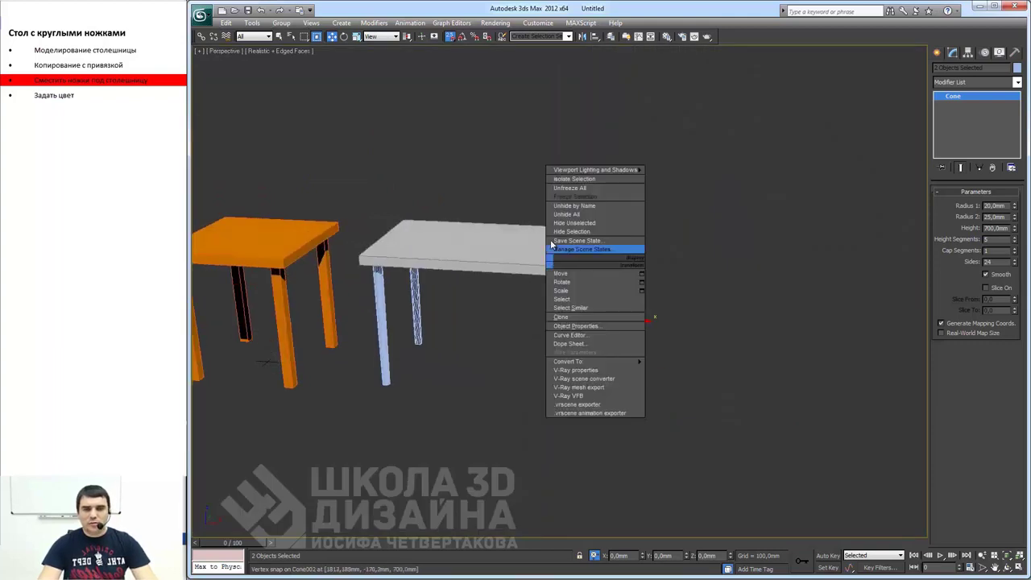
left_click(599, 188)
key("F4")
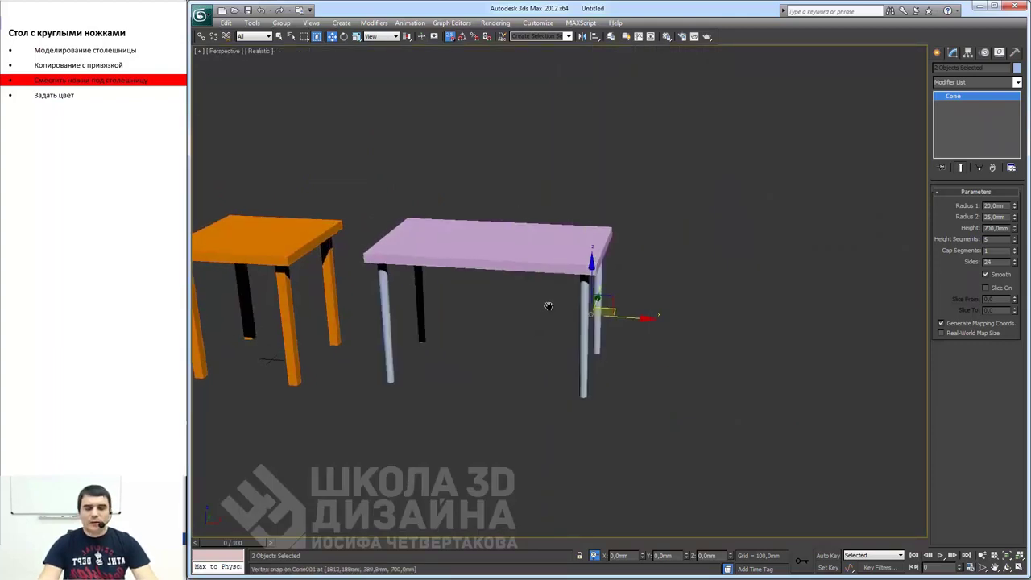
middle_click_drag(549, 306, 585, 286)
scroll(568, 313, "down", 3)
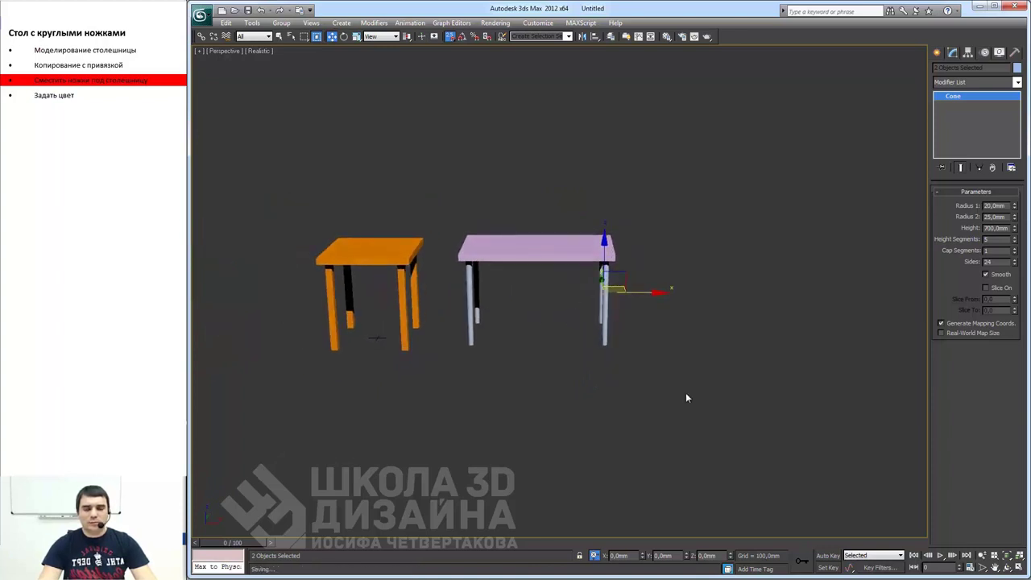
middle_click_drag(641, 326, 626, 327, "alt")
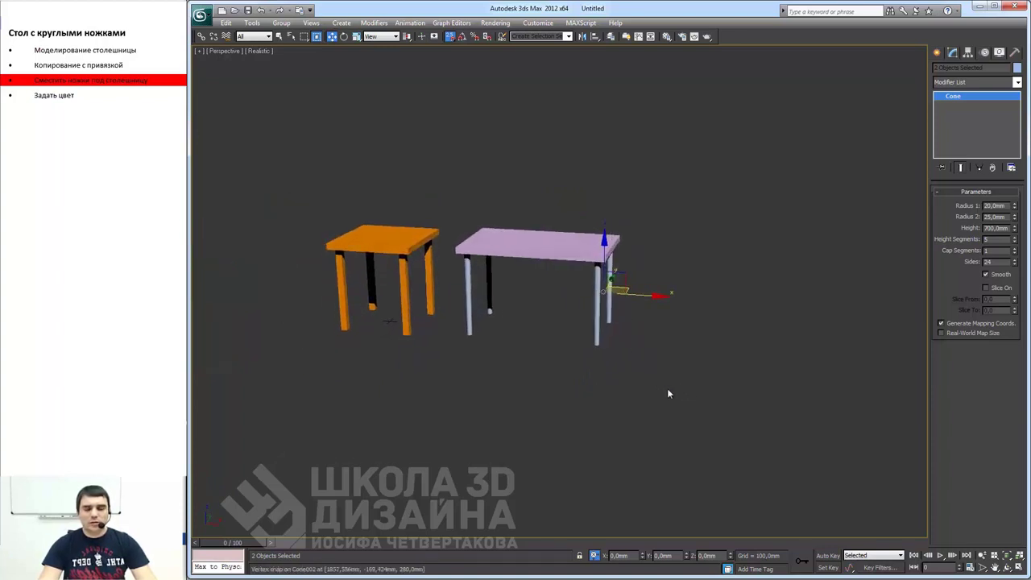
left_click_drag(668, 389, 454, 206)
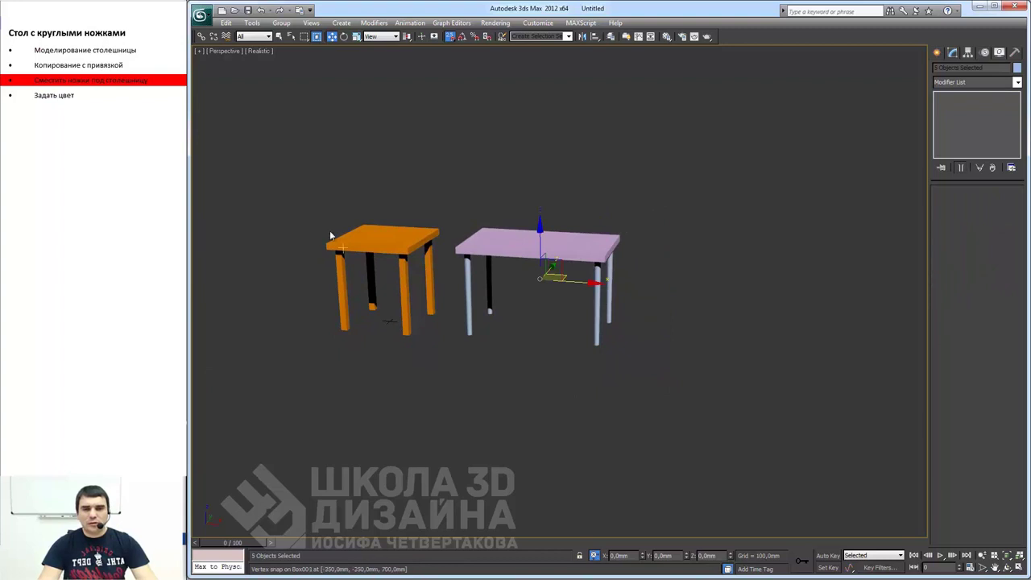
mouse_move(665, 368)
left_mouse_down()
mouse_move(444, 167)
mouse_move(454, 164)
left_mouse_up()
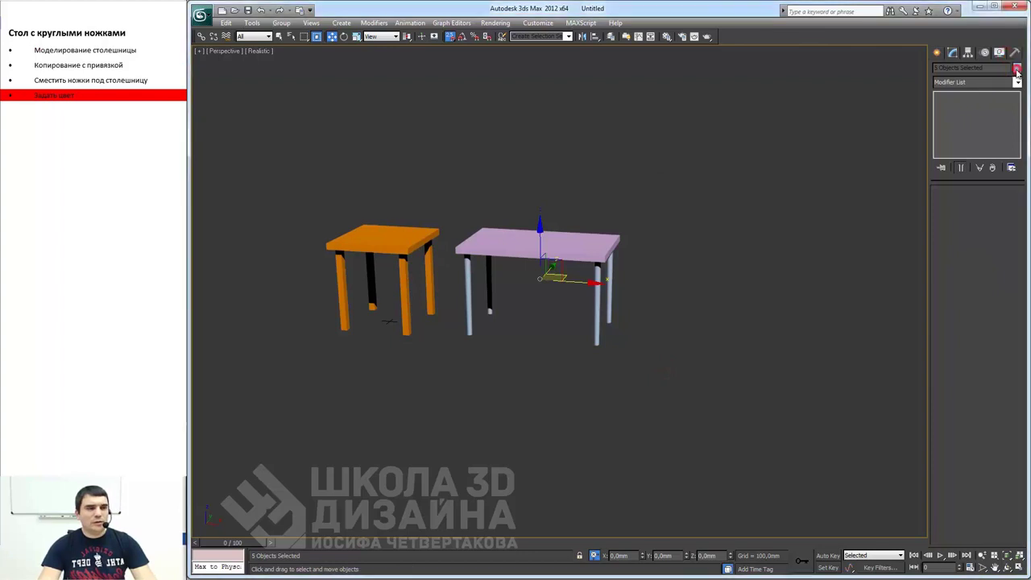
- Color the round-legged table's top and four cone legs the first table's orange
left_click(1017, 68)
left_click(524, 319)
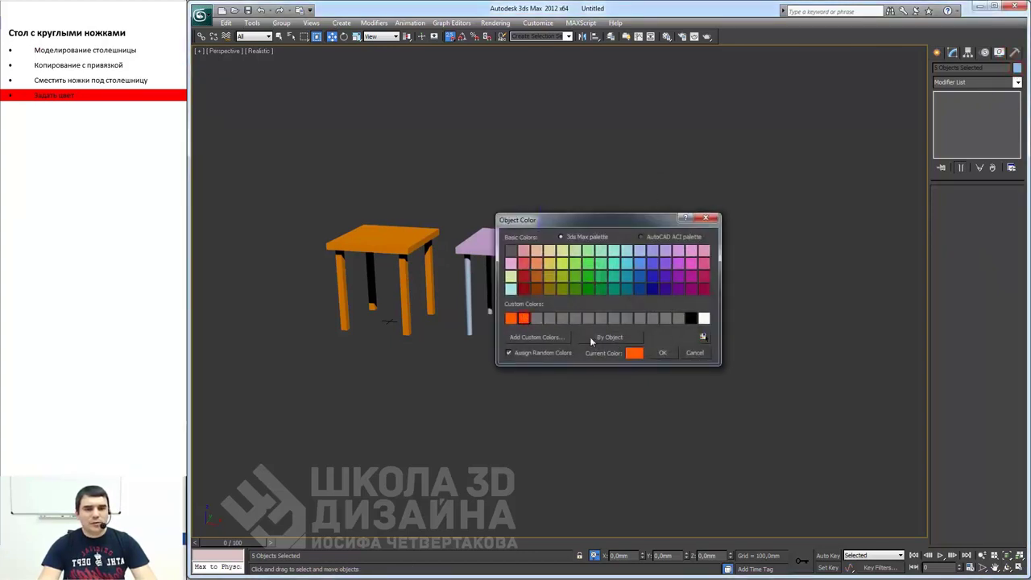
left_click(662, 353)
middle_click_drag(662, 353, 659, 239, "alt")
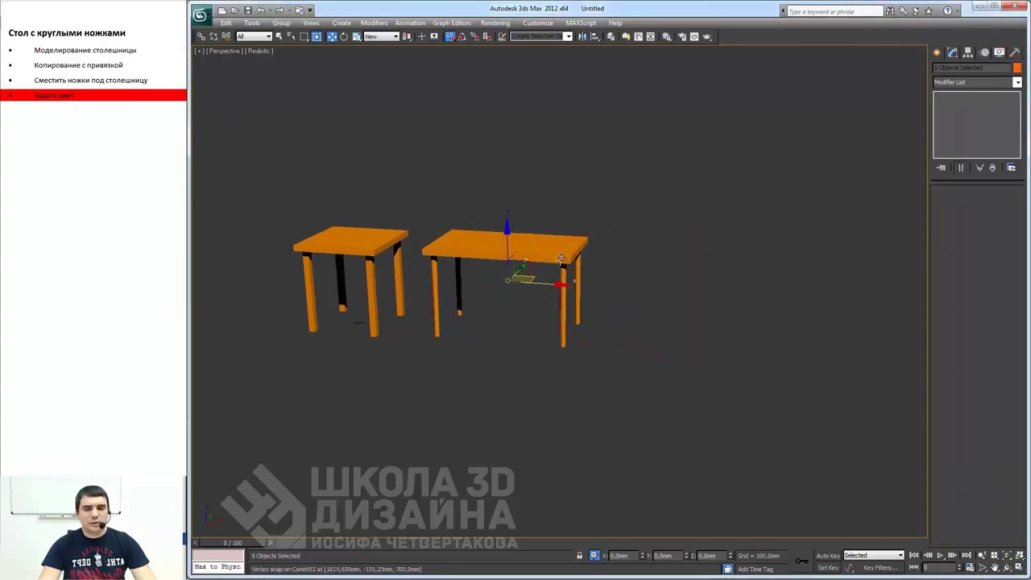
- Turn off Assign Random Colors, then zoom in to compare both tables
left_click(1017, 68)
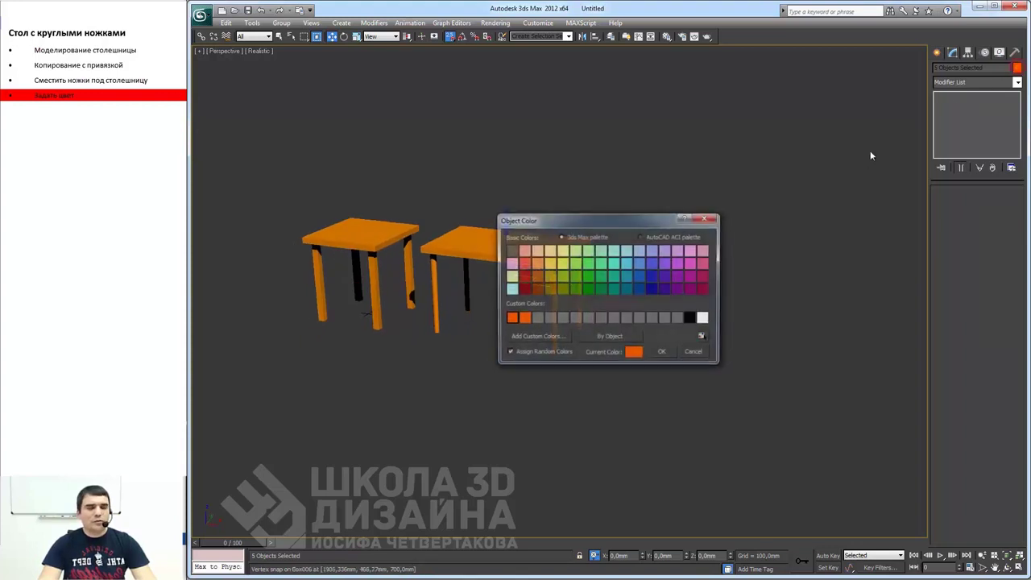
left_click(509, 353)
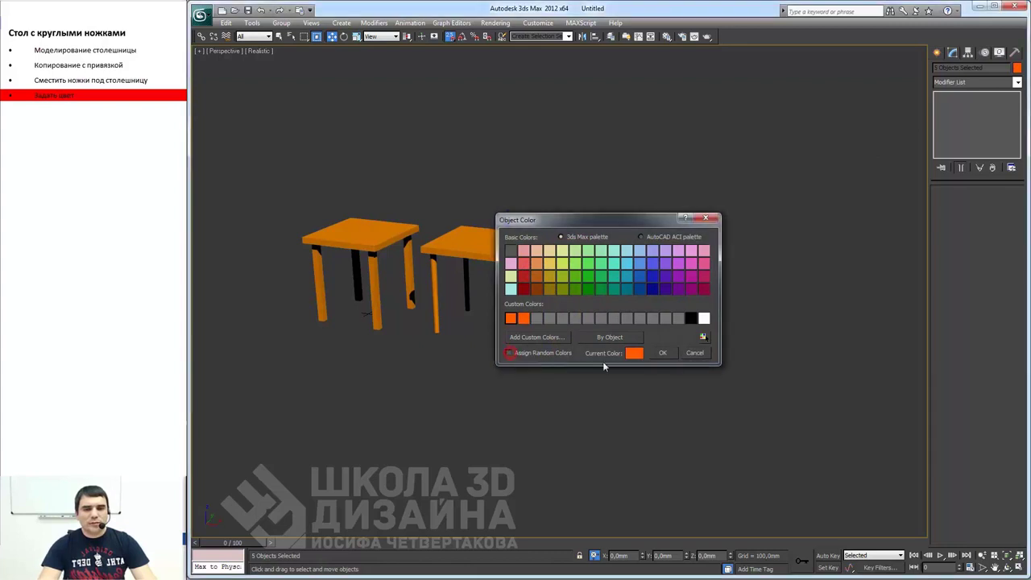
left_click(662, 353)
scroll(579, 303, "up", 3)
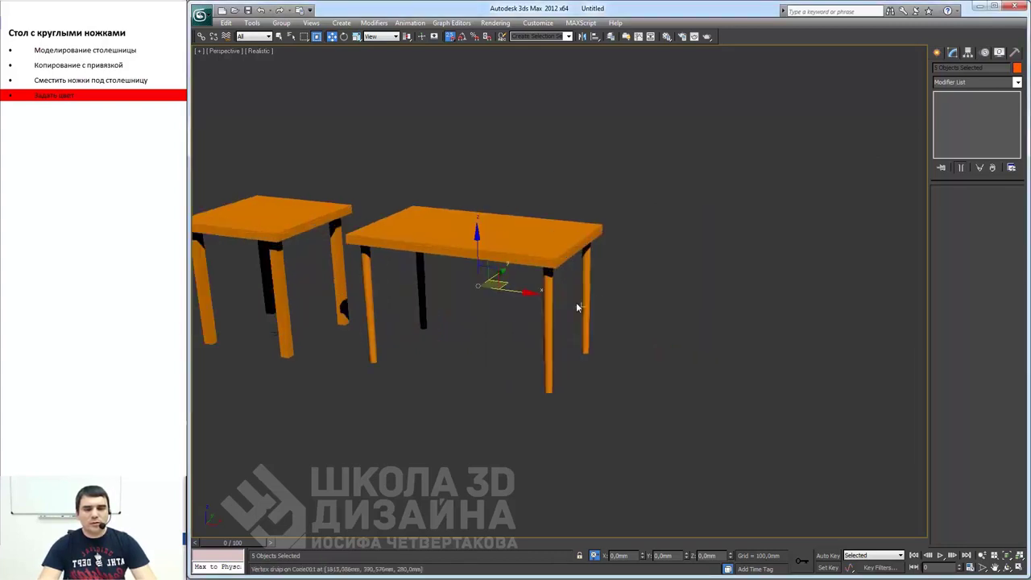
mouse_move(576, 302)
middle_mouse_down("alt")
mouse_move(517, 301)
mouse_move(573, 314)
middle_mouse_up("alt")
scroll(572, 313, "up", 2)
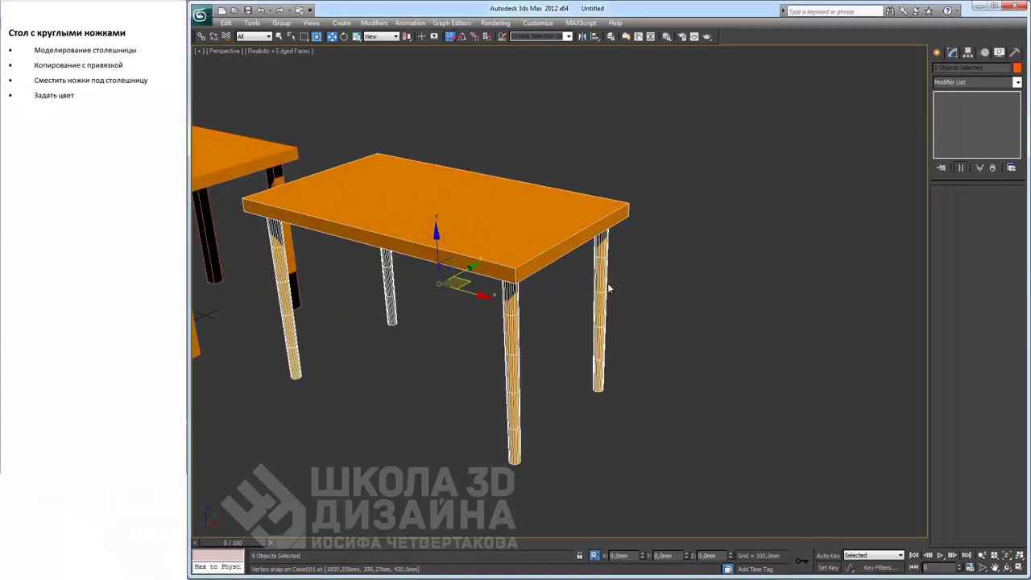